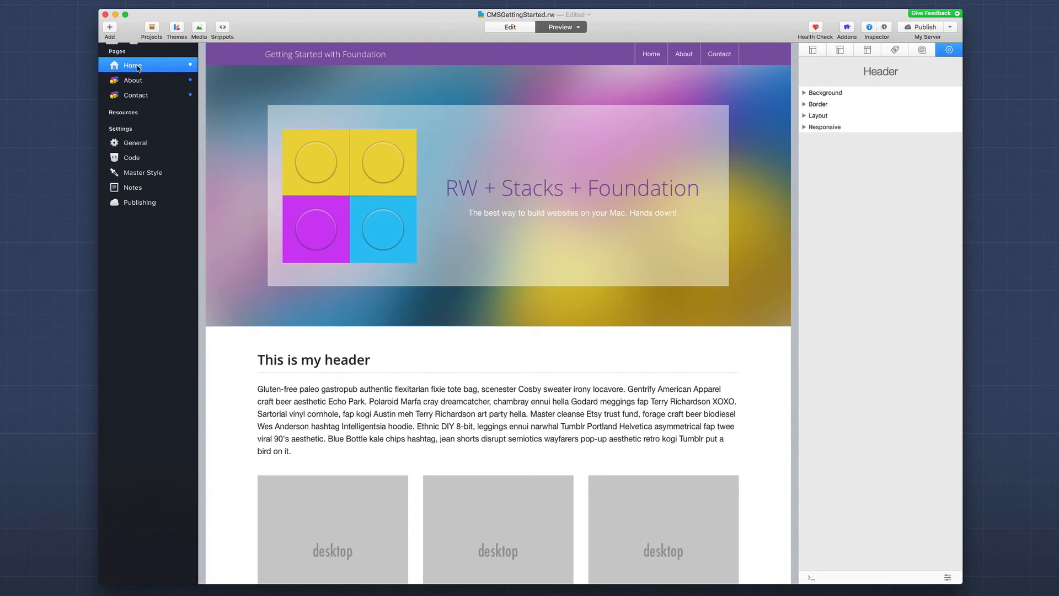
Step: Duplicate the Home page, rename the copy 'Admin' and drag it below Contact
key("super+d")
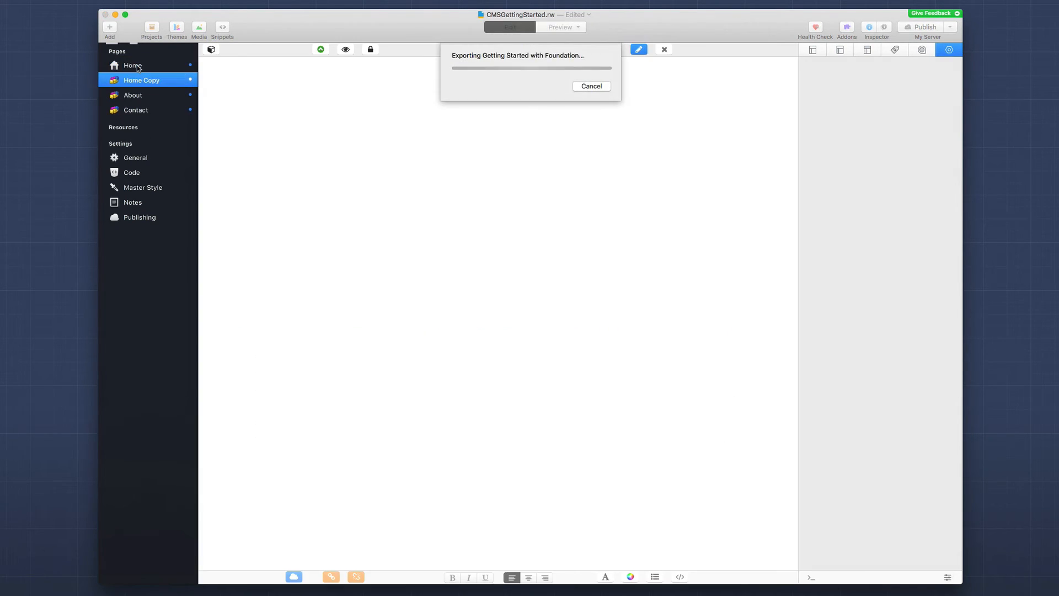
left_click(136, 83)
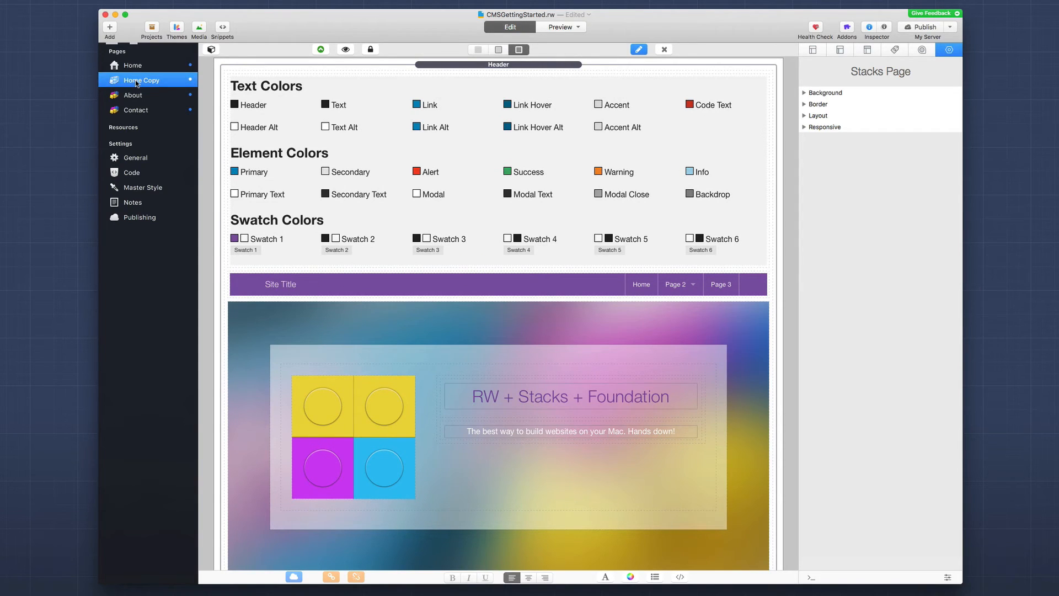
type("Admin")
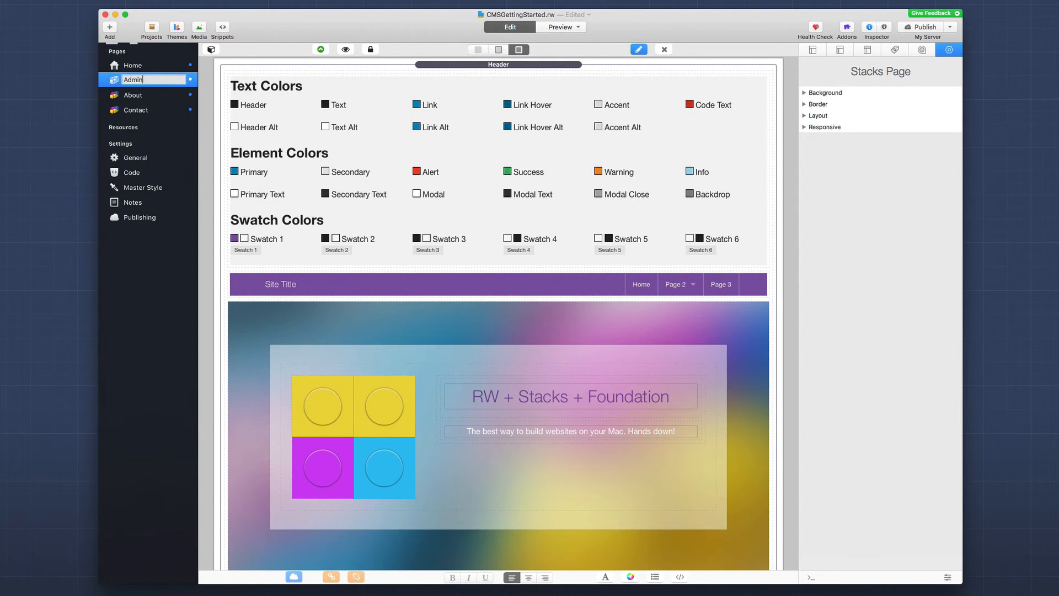
key("Return")
left_click_drag(122, 84, 120, 115)
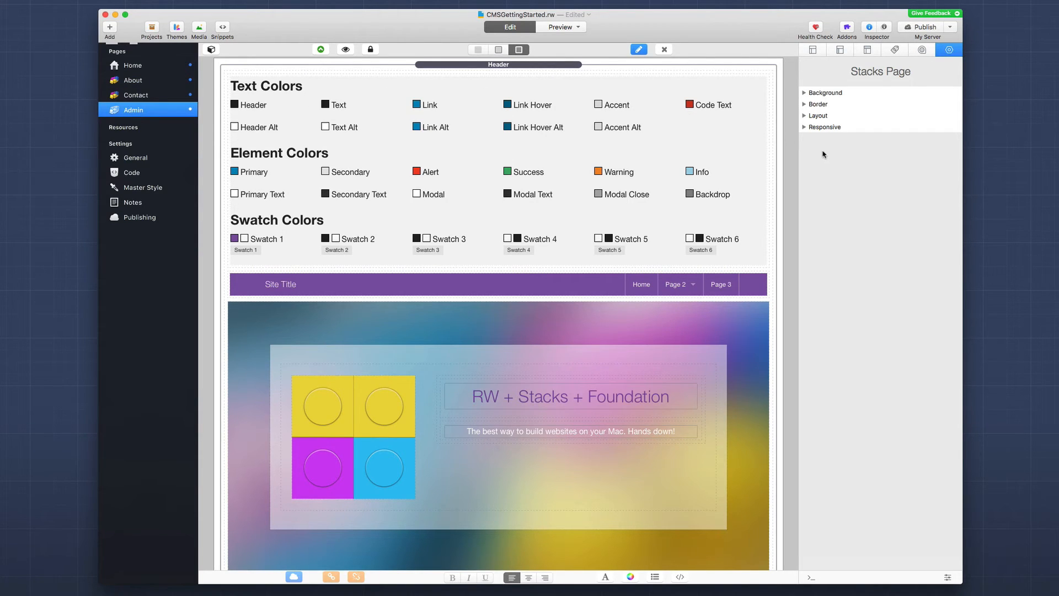
Step: Uncheck Show in navigation and change the Admin page's folder to /admin
left_click(815, 52)
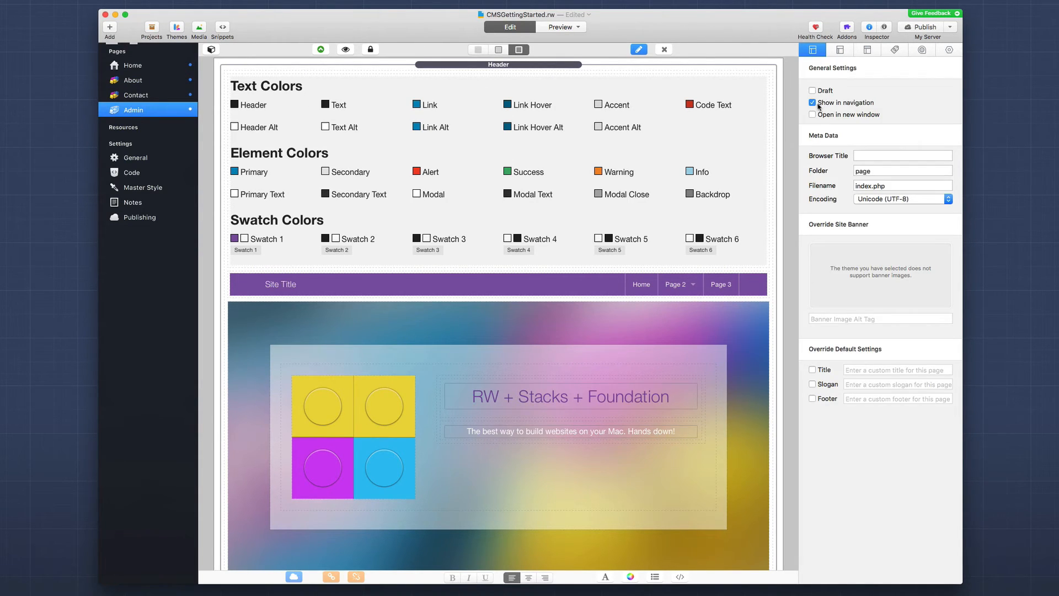
left_click(814, 104)
double_click(863, 170)
type("/admin")
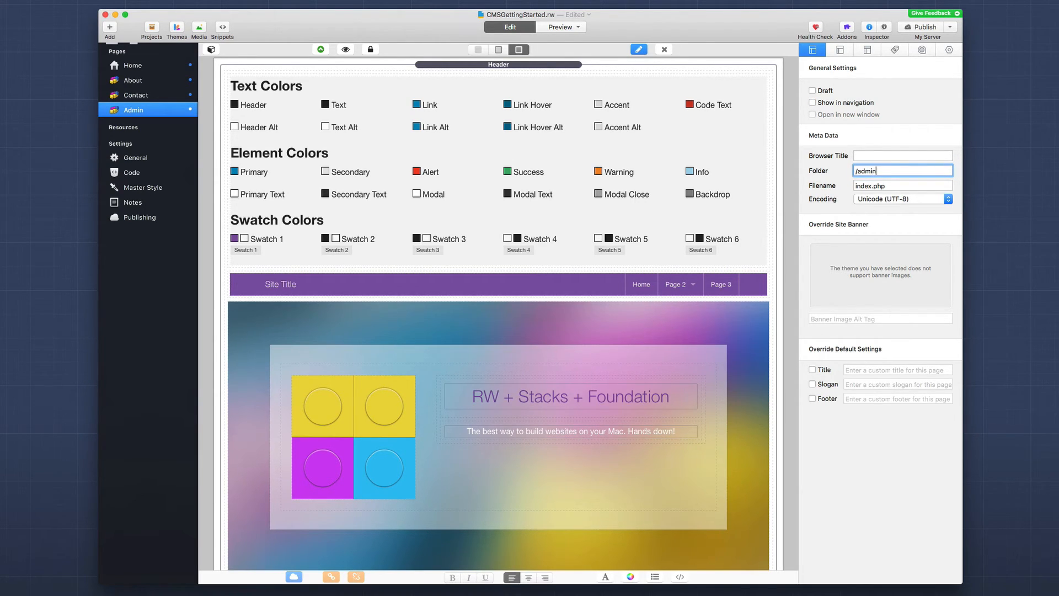
key("Tab")
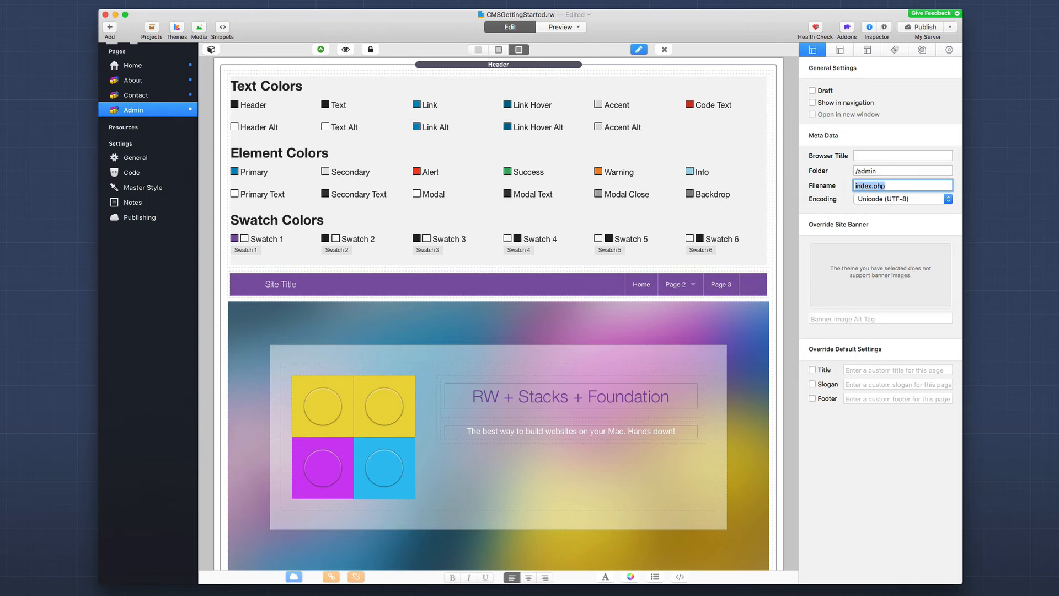
scroll(669, 326, "down", 5)
scroll(668, 329, "down", 4)
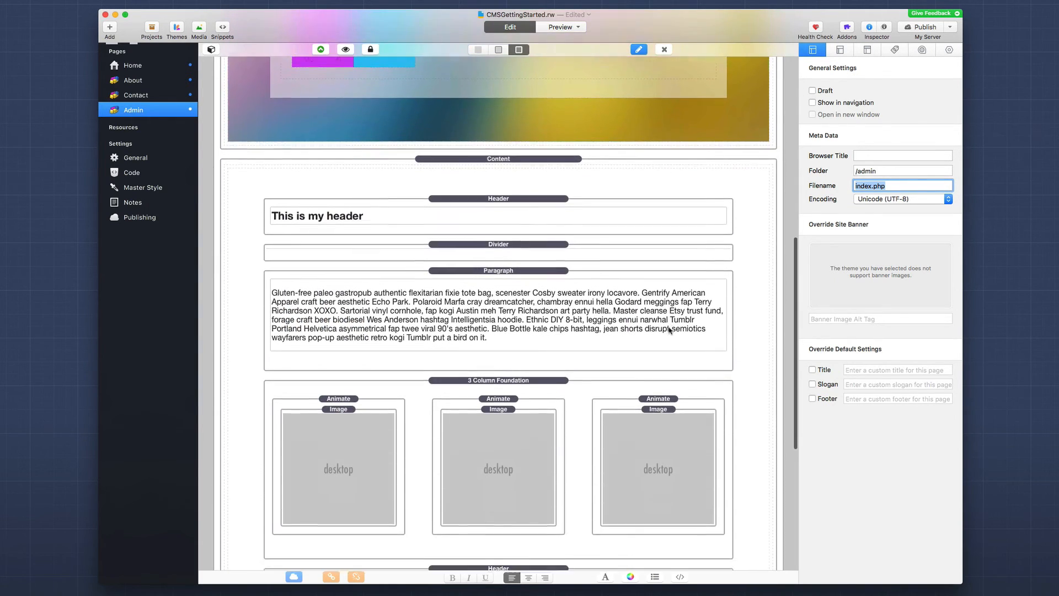
Step: Delete the 'This is my header' stack from the Admin page's content
left_click(442, 204)
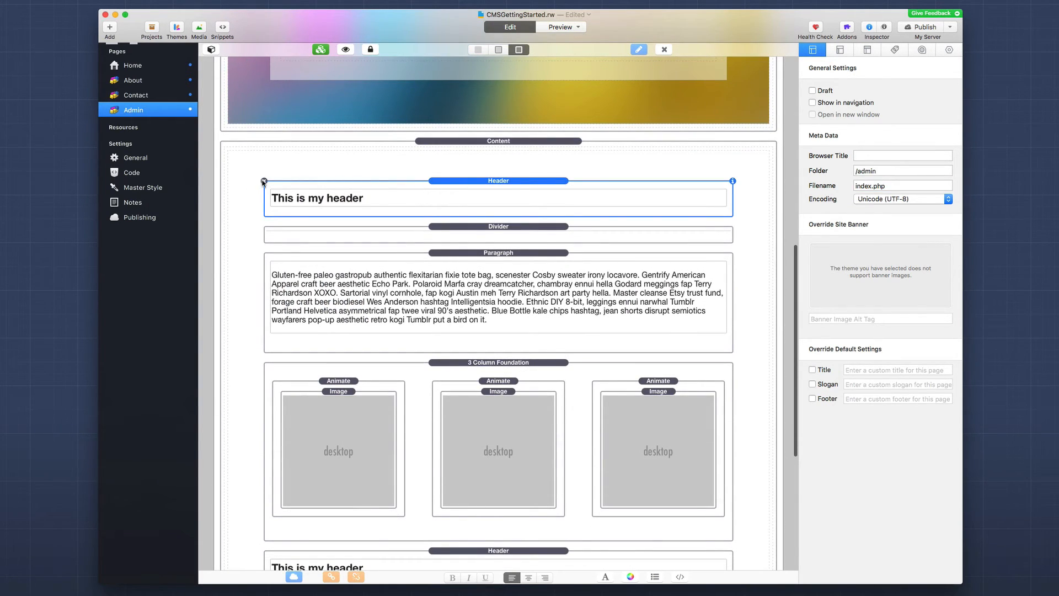
left_click(264, 181)
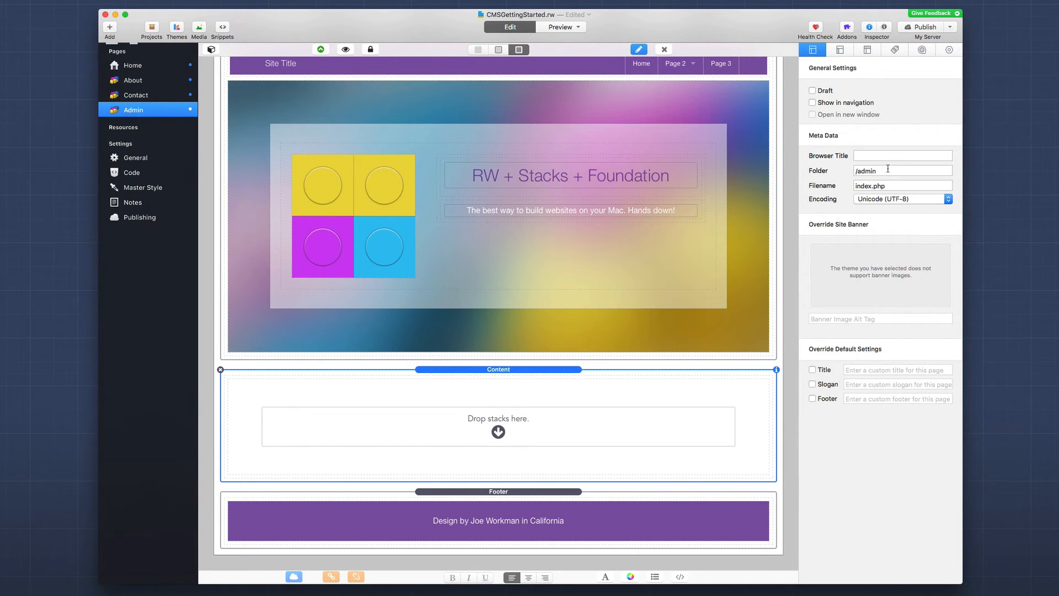
scroll(556, 266, "up", 4)
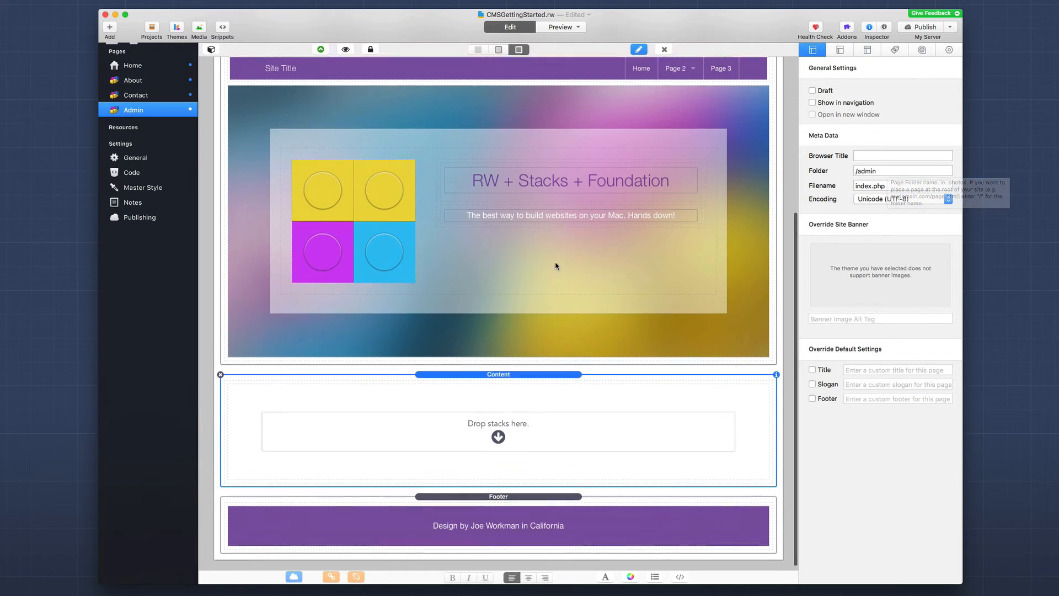
scroll(556, 266, "up", 4)
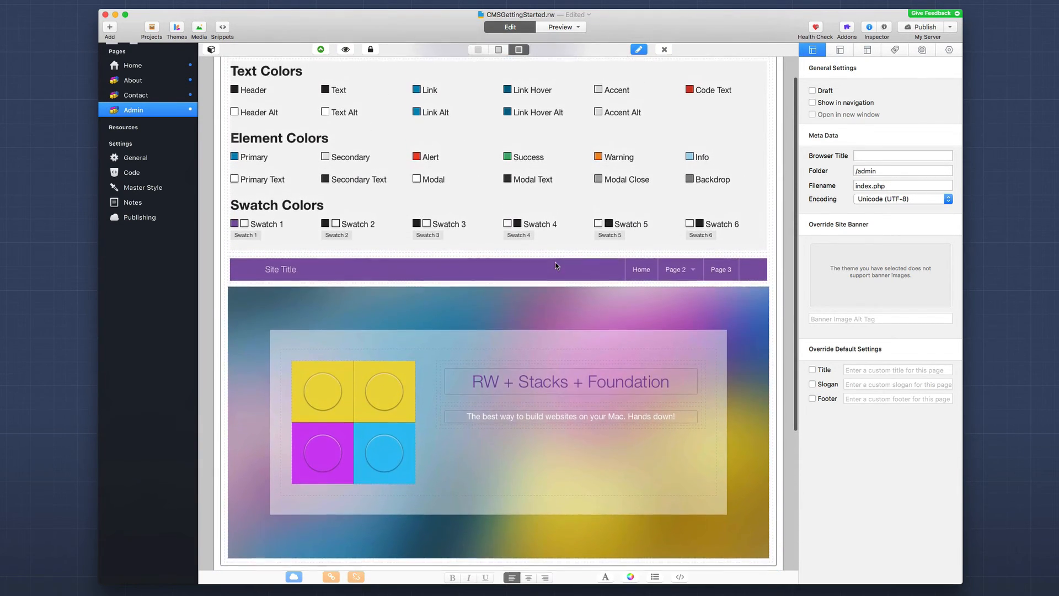
scroll(556, 266, "down", 4)
scroll(556, 266, "down", 3)
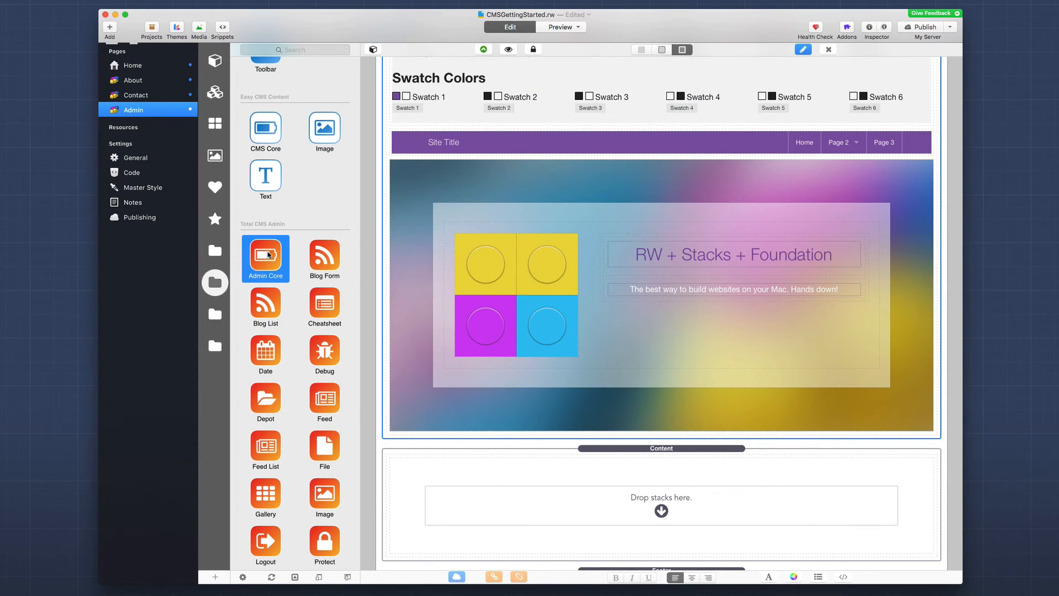
Step: Drag the Total CMS Admin Core stack onto the page above the Content stack
left_click_drag(265, 256, 501, 440)
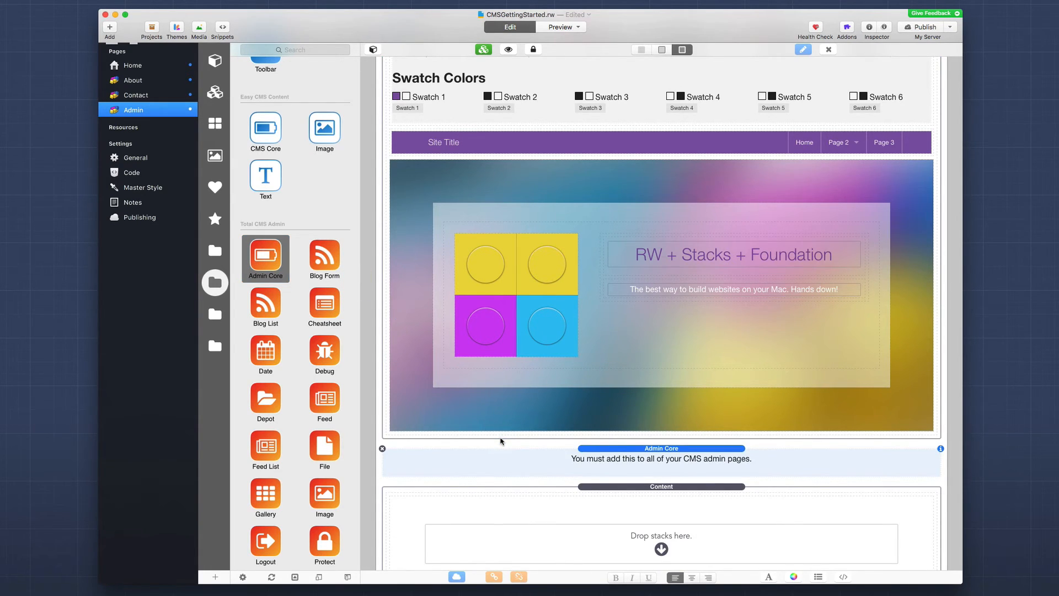
scroll(499, 439, "down", 5)
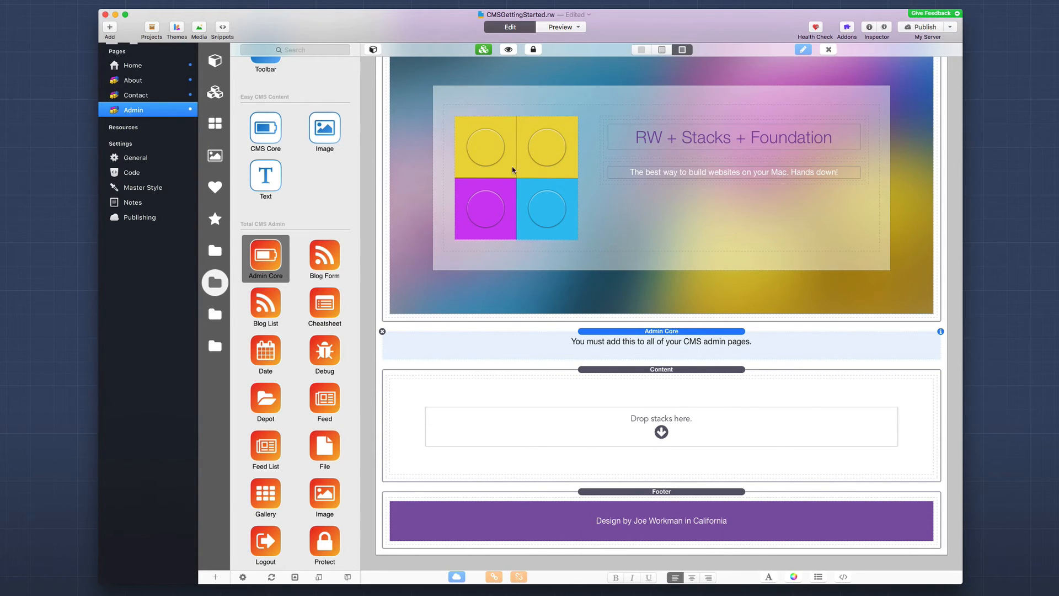
Step: Select the empty Content section and show the Foundation stacks in the library
scroll(492, 178, "up", 2)
scroll(492, 178, "up", 5)
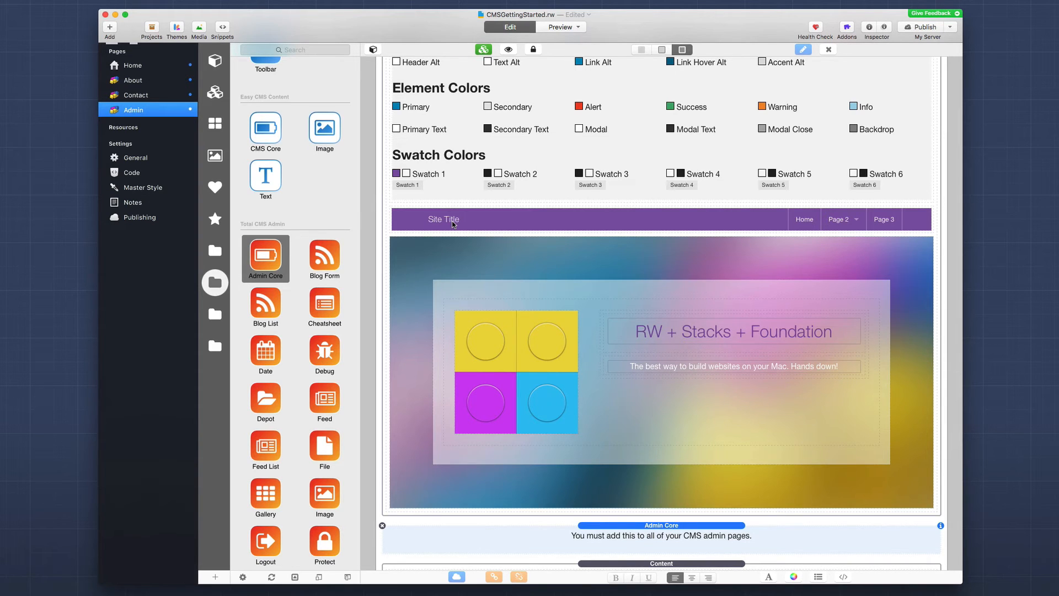
scroll(453, 223, "down", 5)
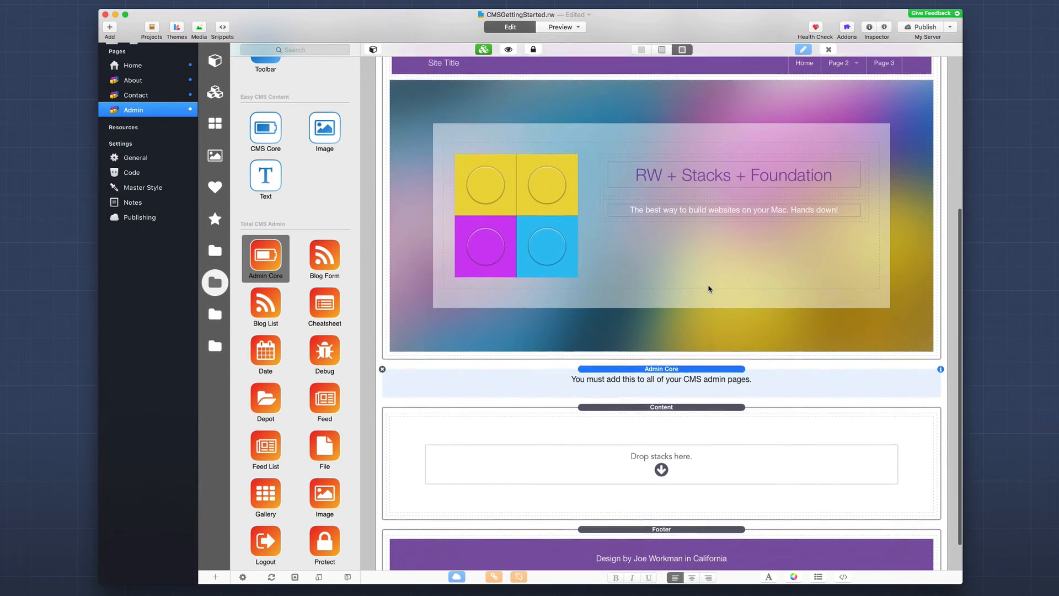
scroll(708, 288, "down", 2)
left_click(669, 372)
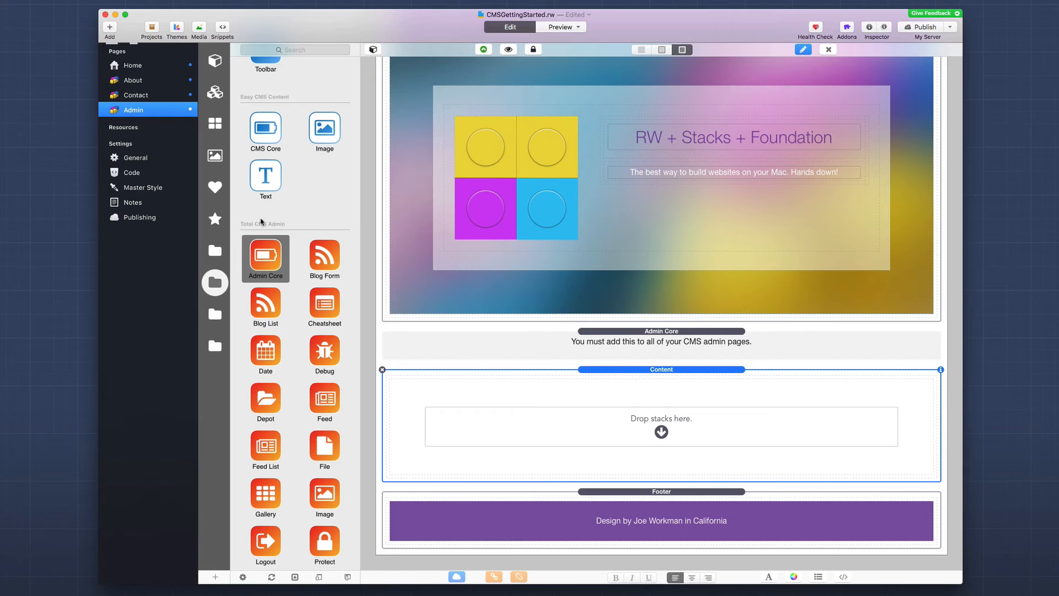
left_click(217, 251)
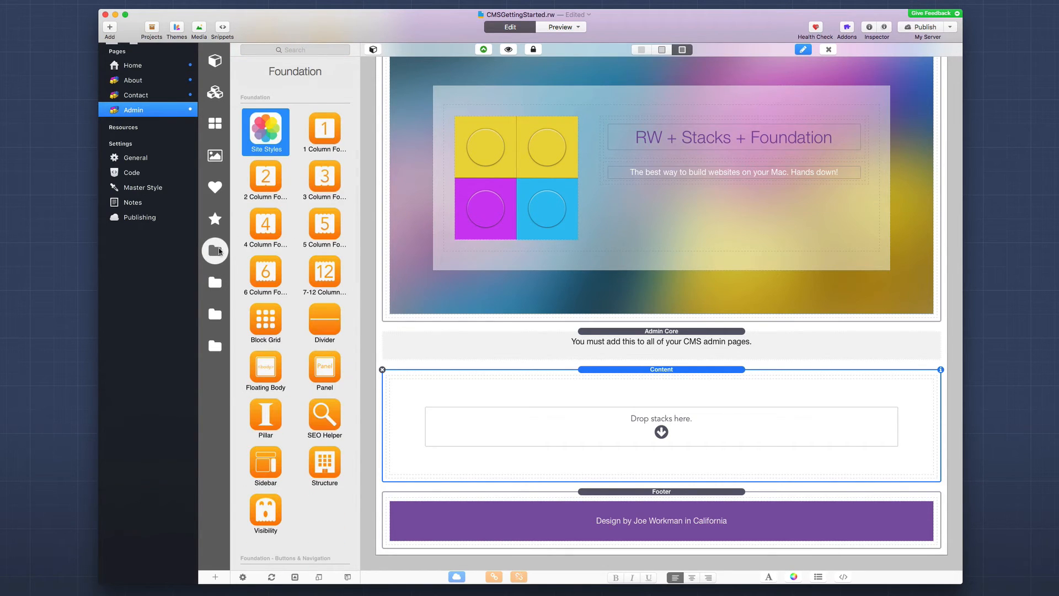
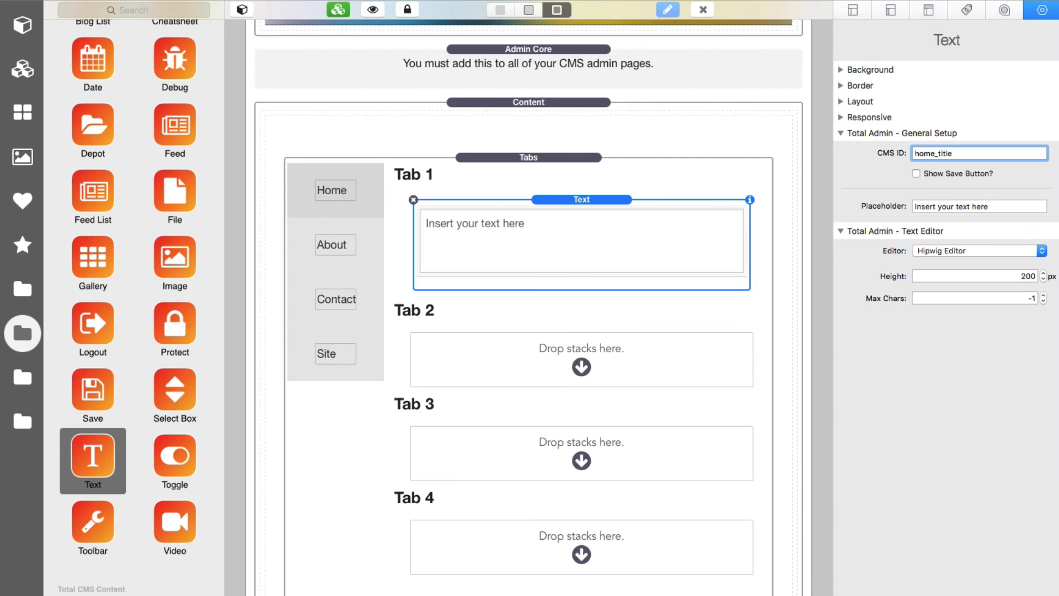
Step: Confirm the home_title CMS ID and move on to the placeholder setting
key("Tab")
Step: Give home_title placeholder 'Page Title', the Markdown Editor without formatting, and one-line form height
left_click(974, 154)
triple_click(933, 206)
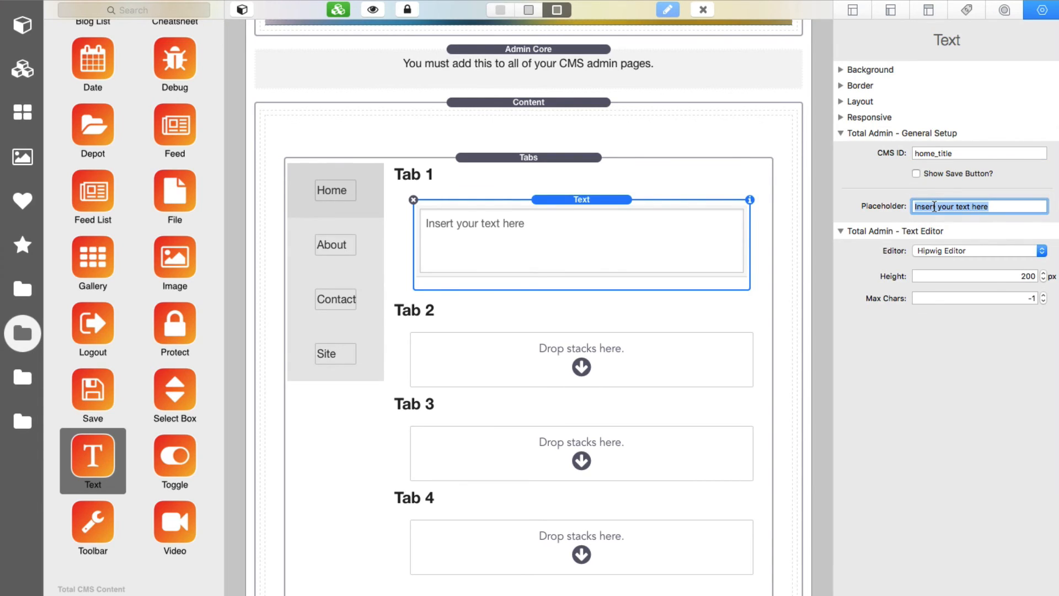
type("Page Tit")
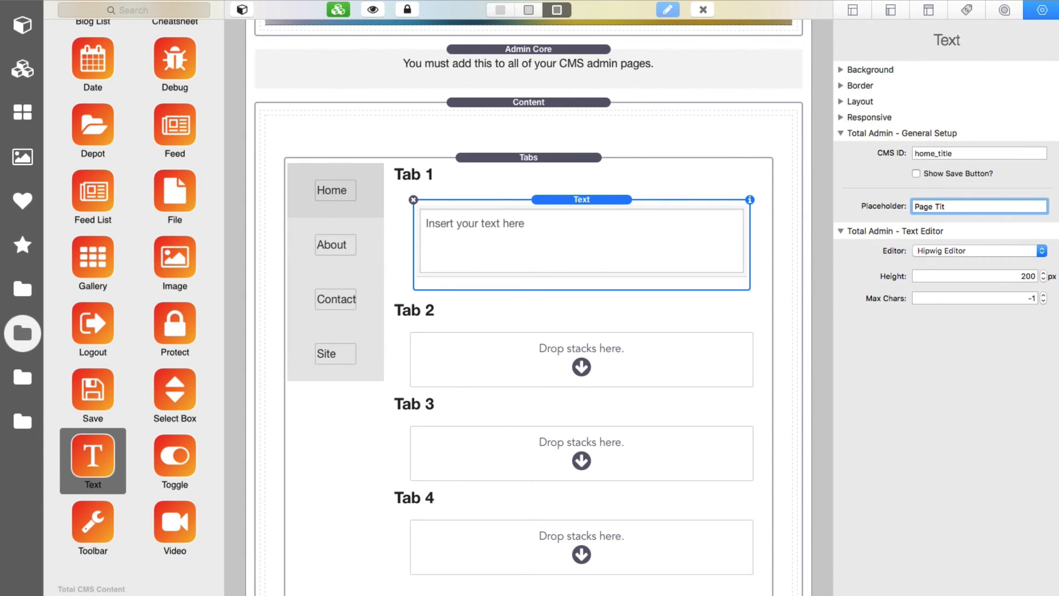
type("le")
key("Tab")
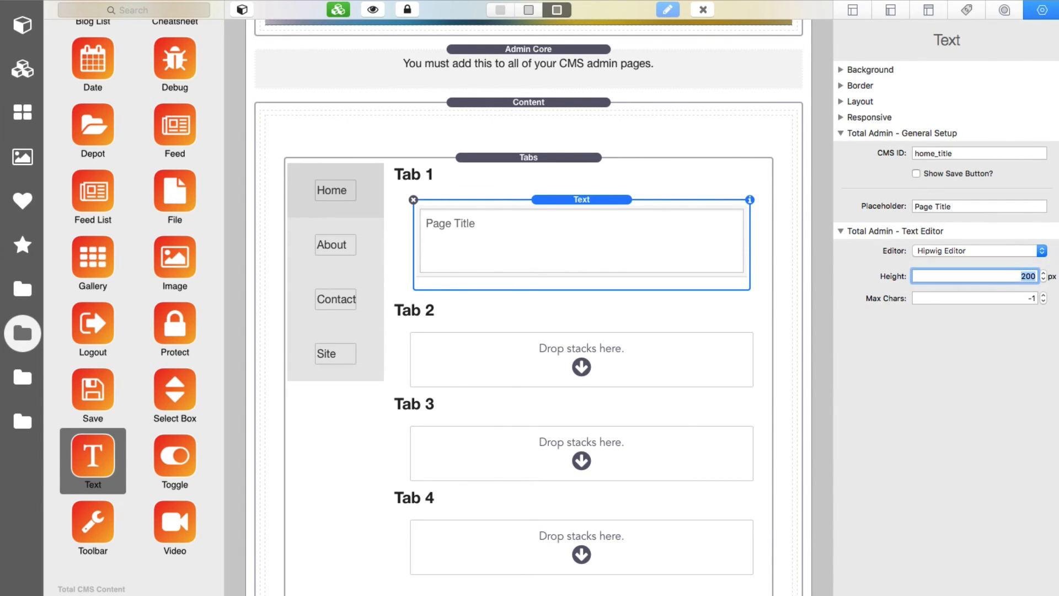
left_click(941, 252)
left_click(943, 241)
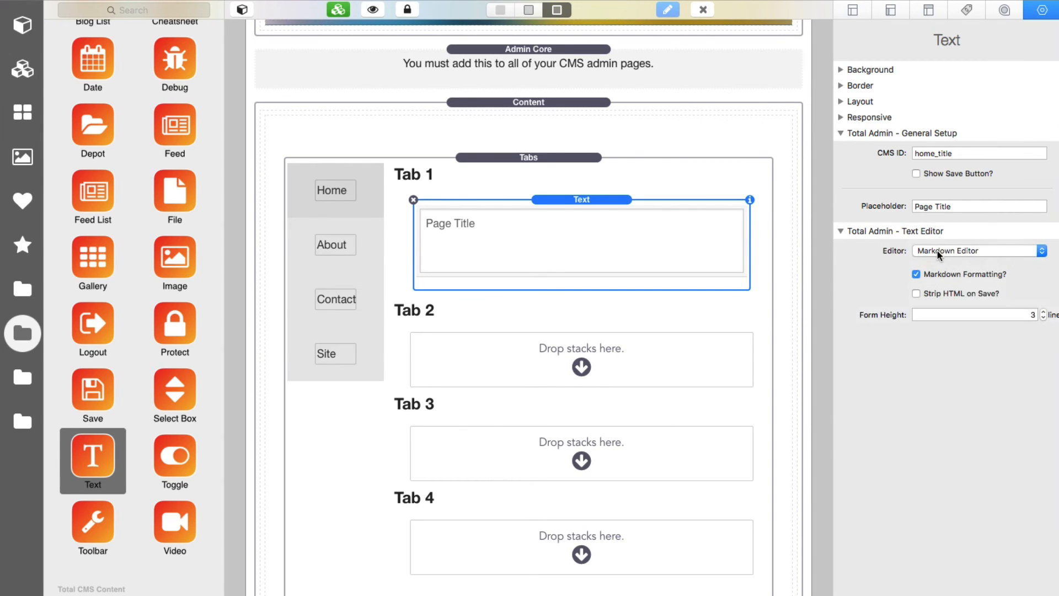
left_click(917, 275)
left_click(1044, 317)
left_click(1043, 318)
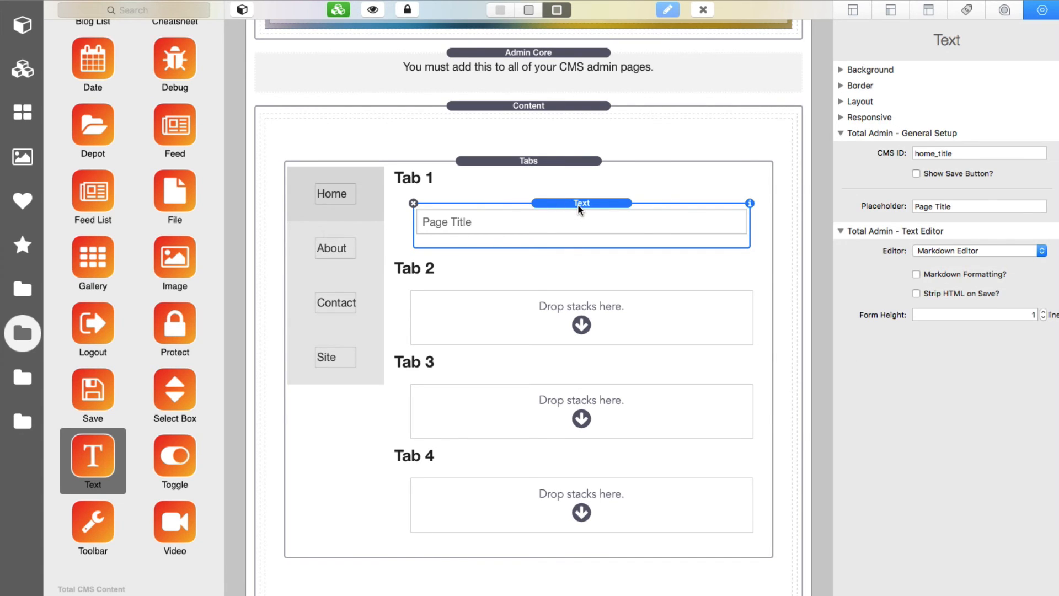
Step: Duplicate the title field as home_subtitle with placeholder 'Page Subtitle'
key("super+d")
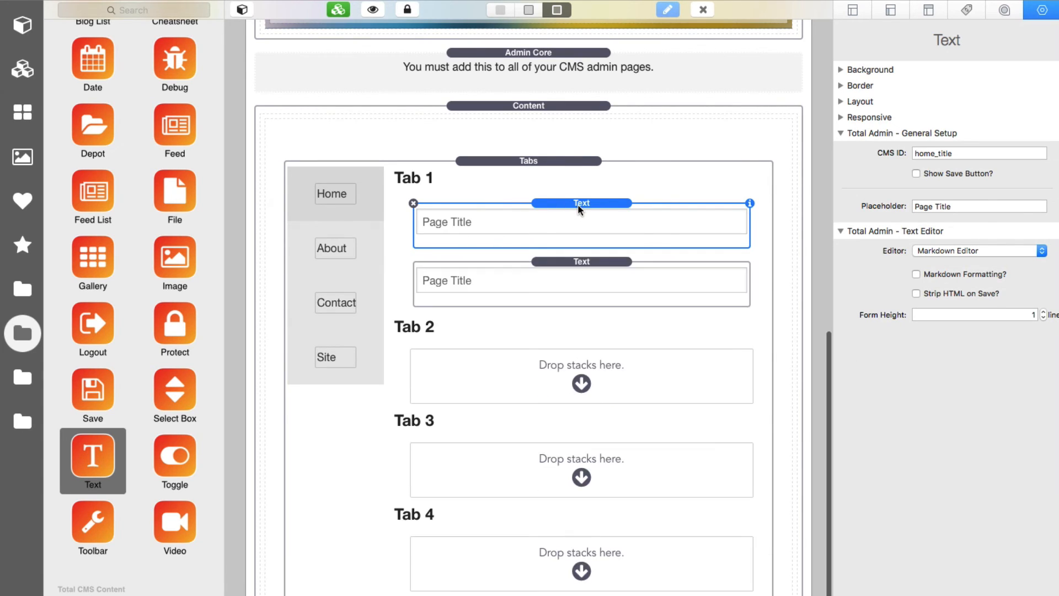
left_click(577, 265)
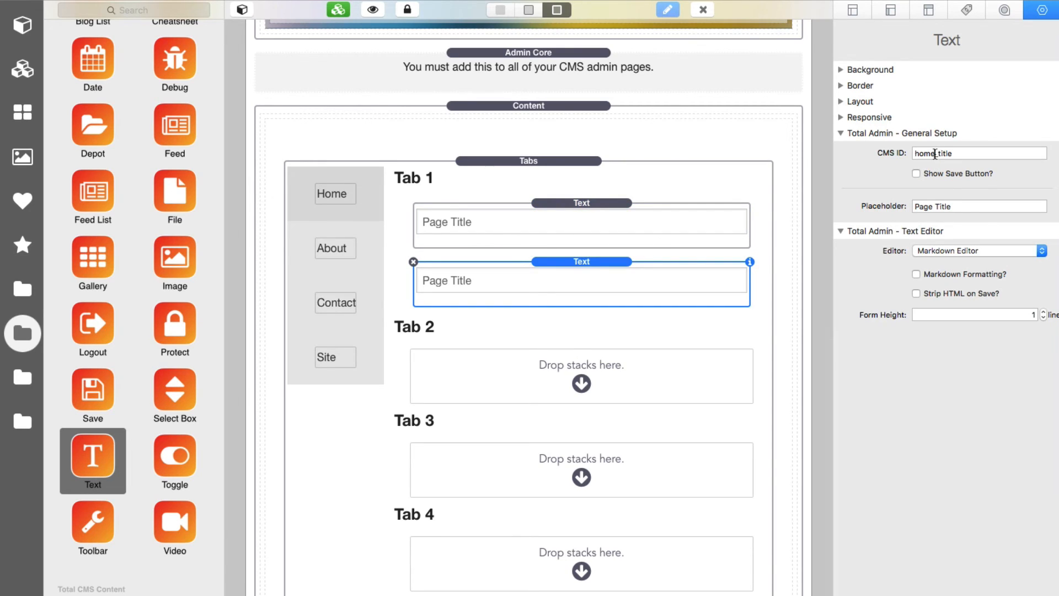
left_click(934, 154)
type("sub")
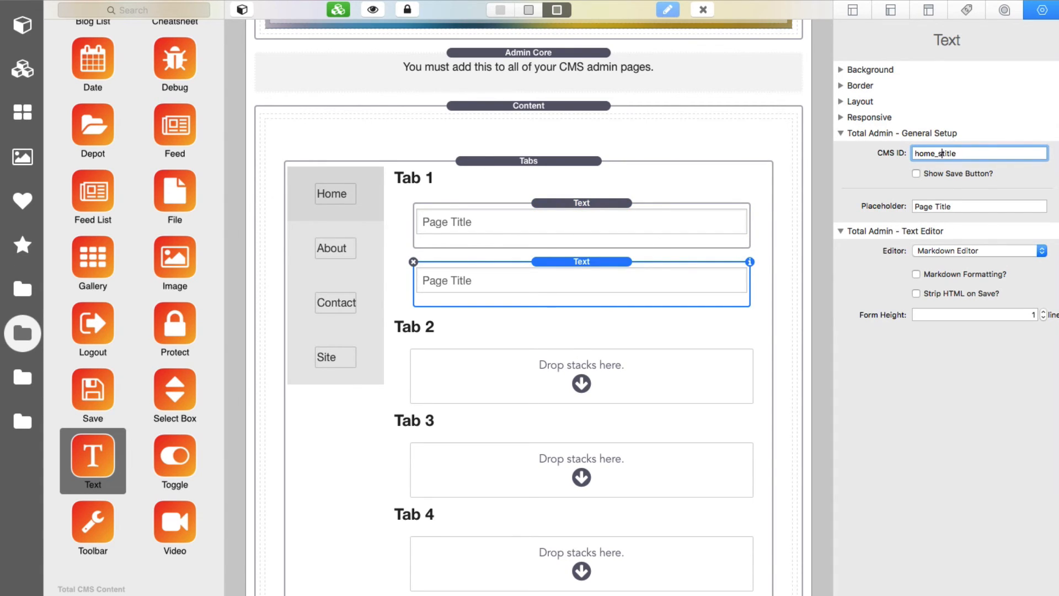
key("Tab")
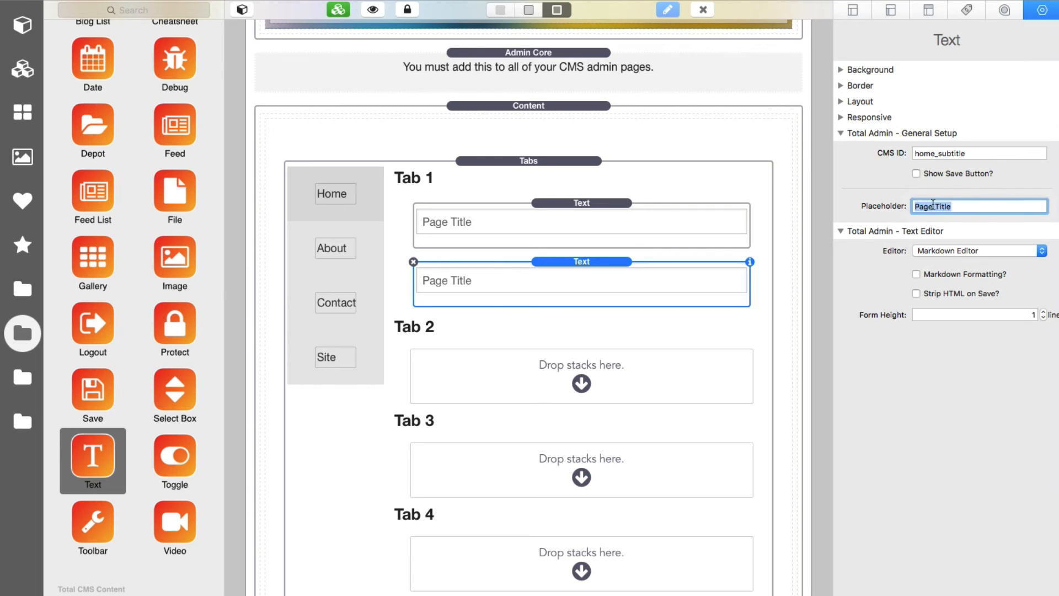
left_click(939, 206)
key("Left")
key("Delete")
type("Subt")
key("Tab")
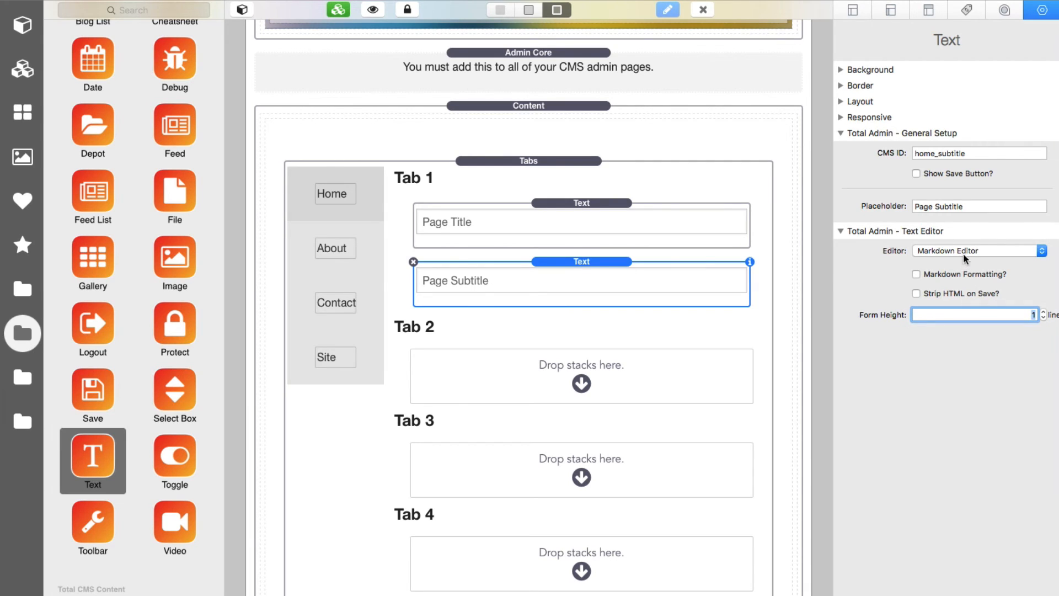
Step: Duplicate the subtitle field as home_header with placeholder 'Header', then duplicate that field
left_click(587, 266)
key("super+d")
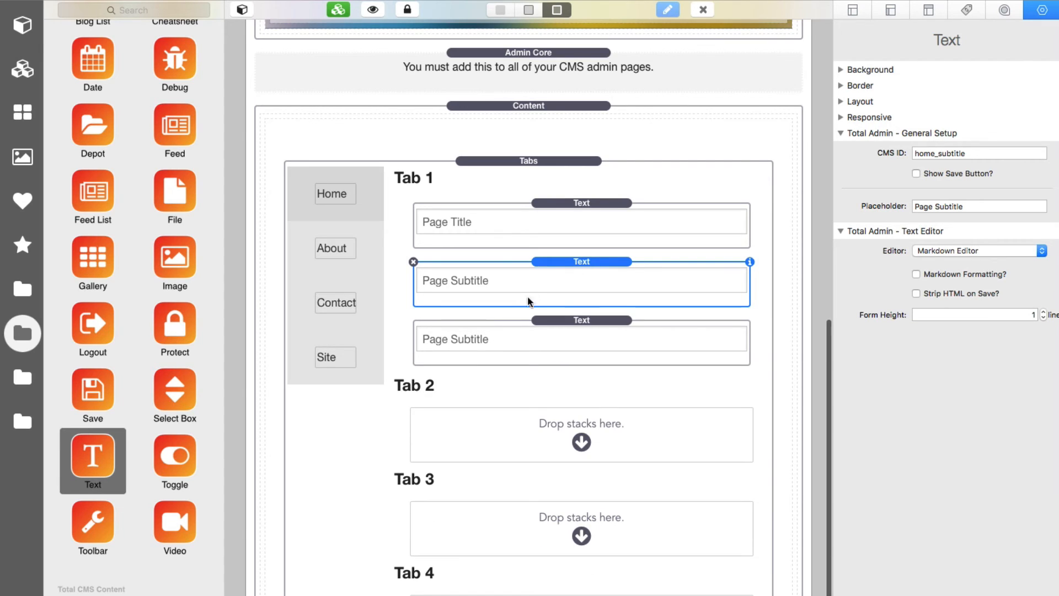
left_click(502, 333)
left_click(944, 155)
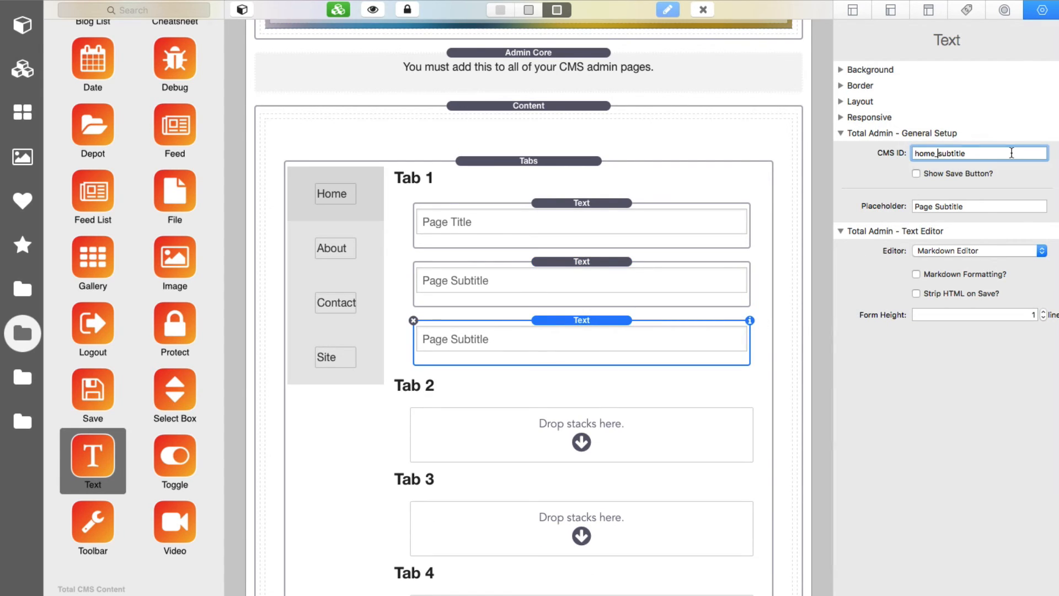
key("shift+super+Right")
type("header")
key("Tab")
type("Header")
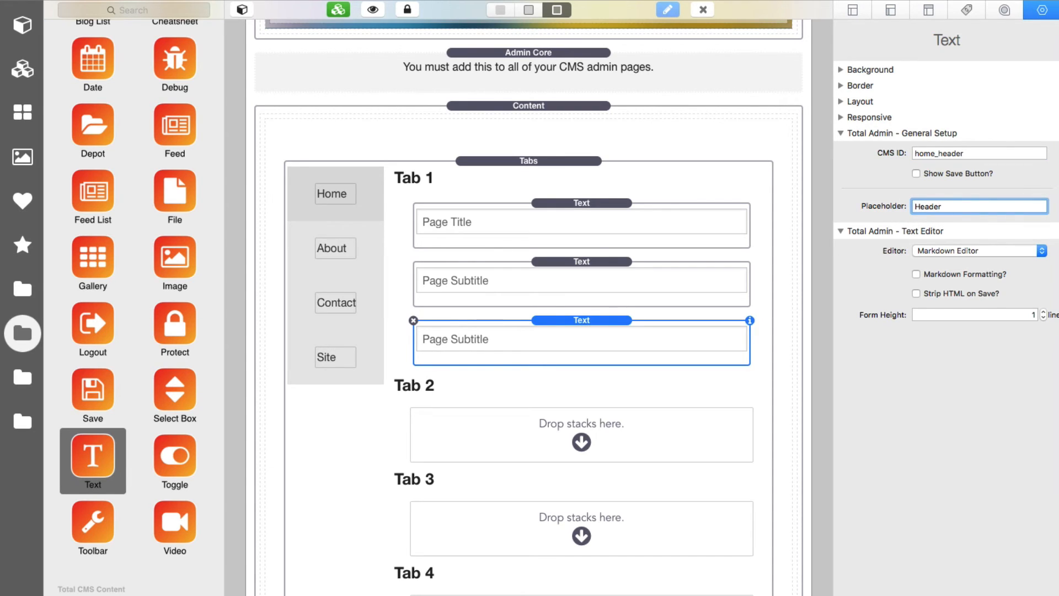
key("Tab")
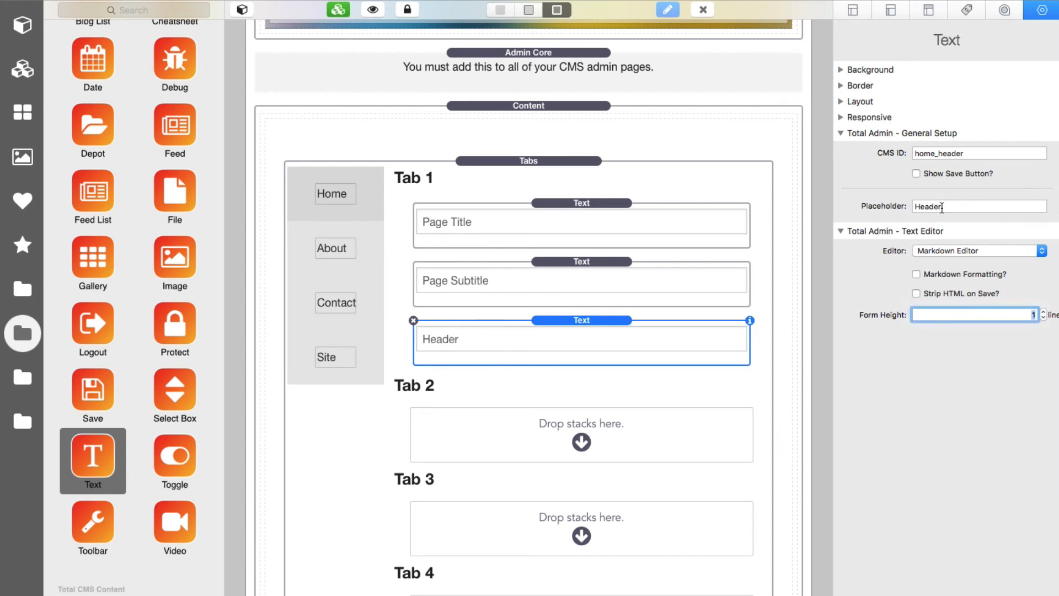
left_click(580, 324)
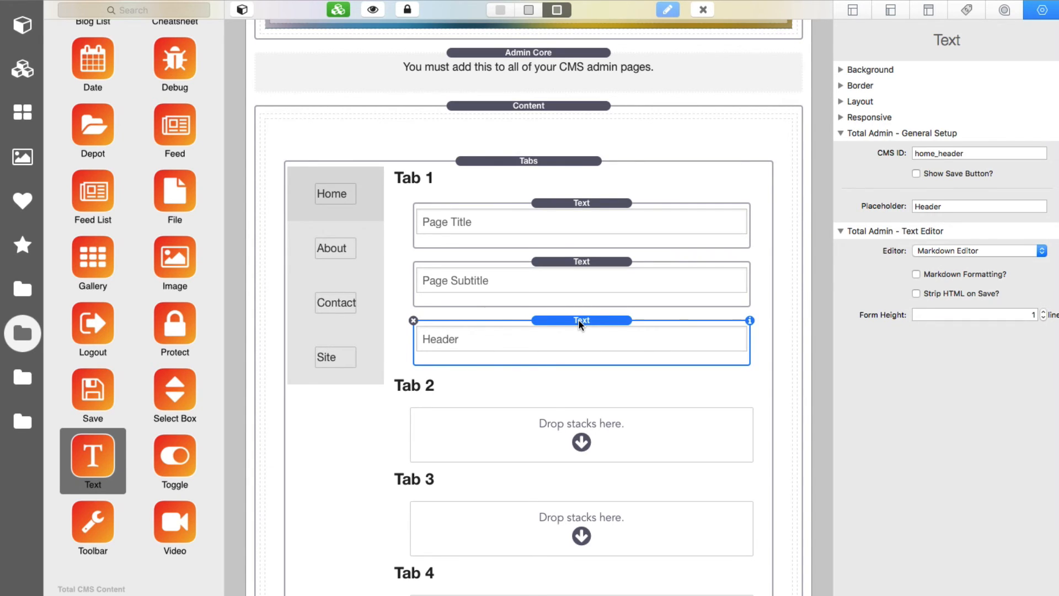
key("super+d")
Step: Make the fourth field home_content with placeholder 'Content' and the Hipwig editor
left_click(547, 379)
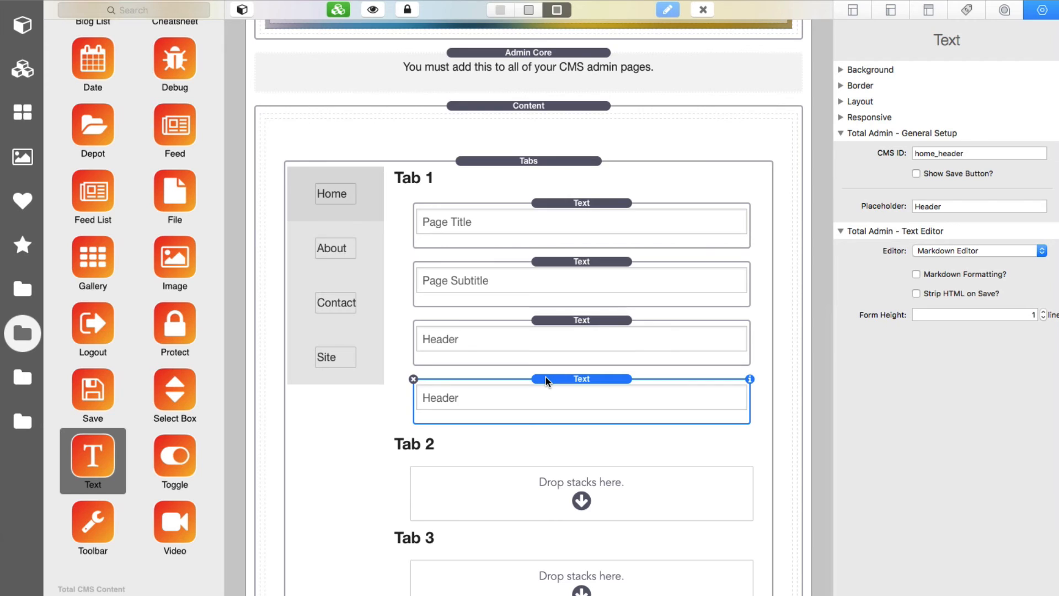
left_click(971, 155)
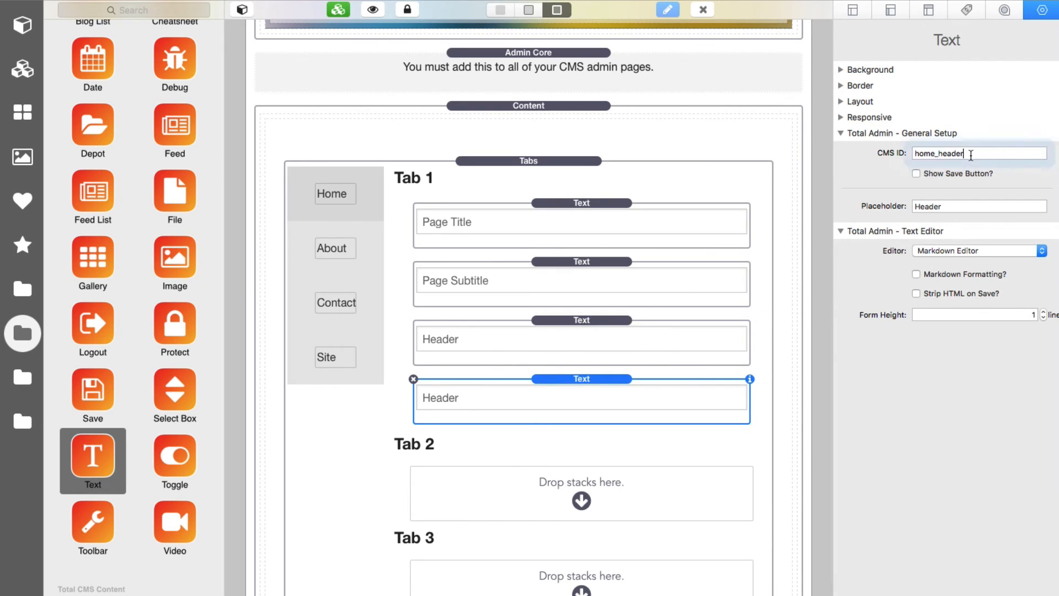
key("BackSpace")
key("BackSpace")
key("BackSpace")
key("BackSpace")
key("BackSpace")
key("BackSpace")
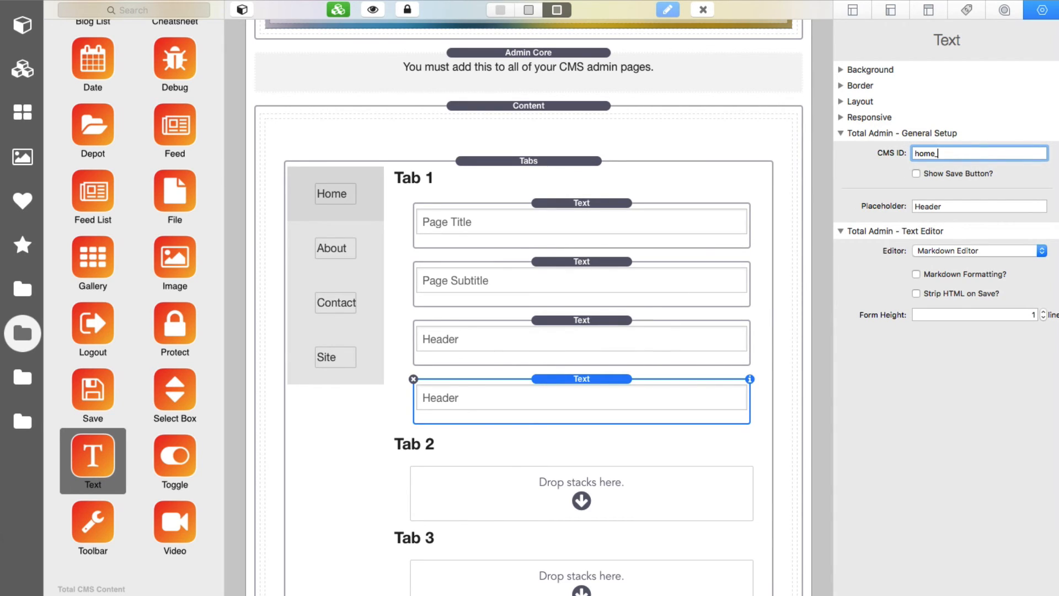
type("content")
key("Tab")
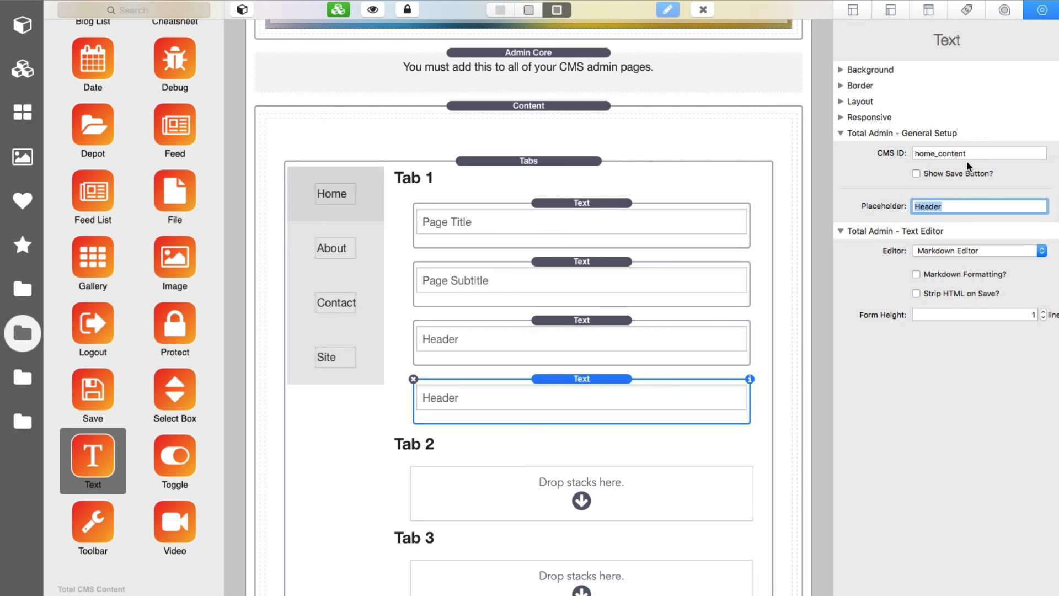
type("Content")
key("Tab")
left_click(940, 250)
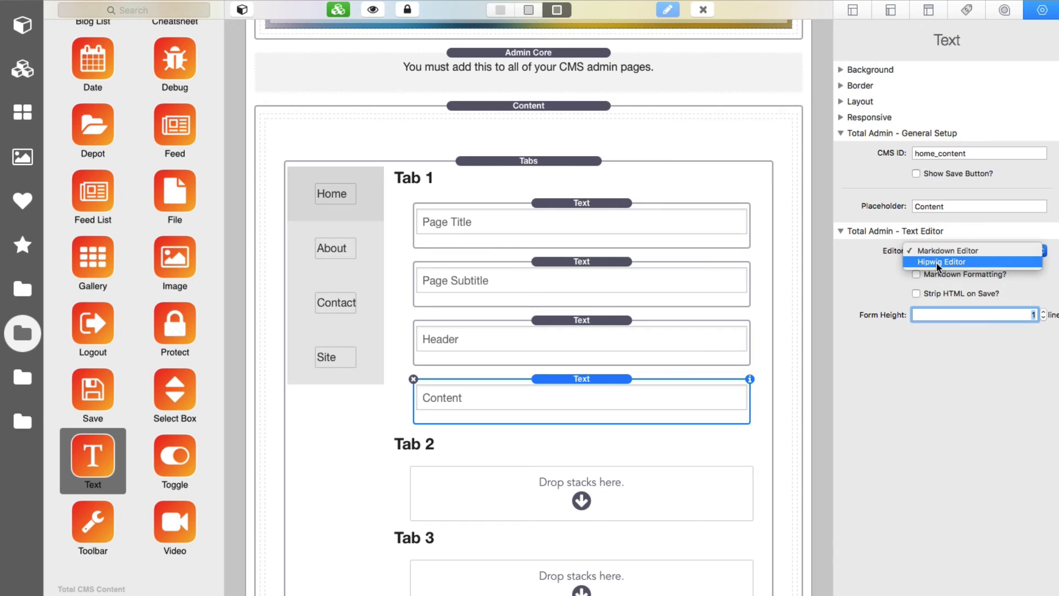
left_click(937, 264)
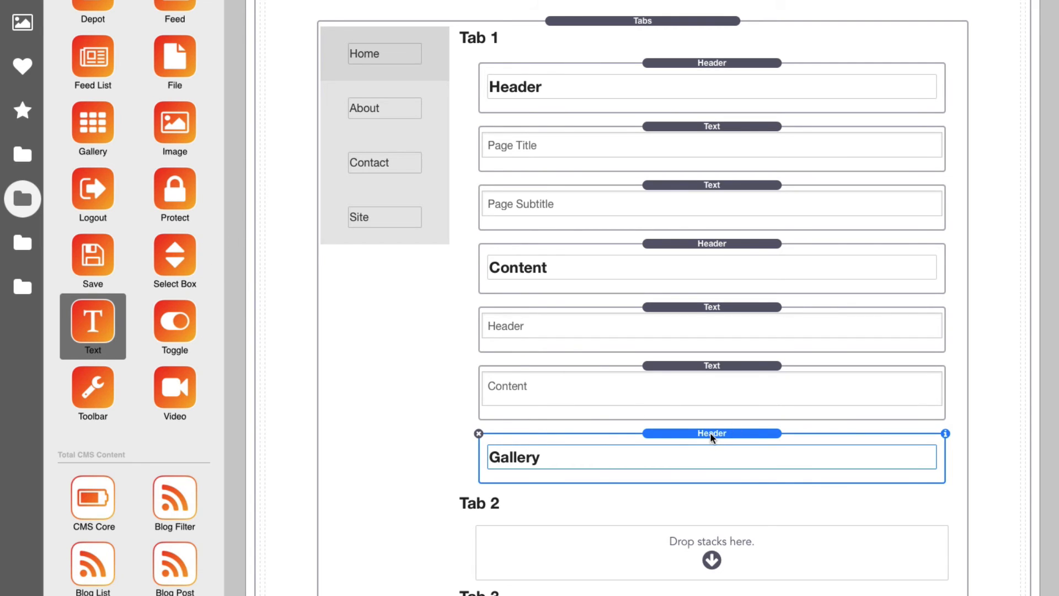
Step: Place a Gallery stack from the library below the Gallery heading in Tab 1
left_click(100, 114)
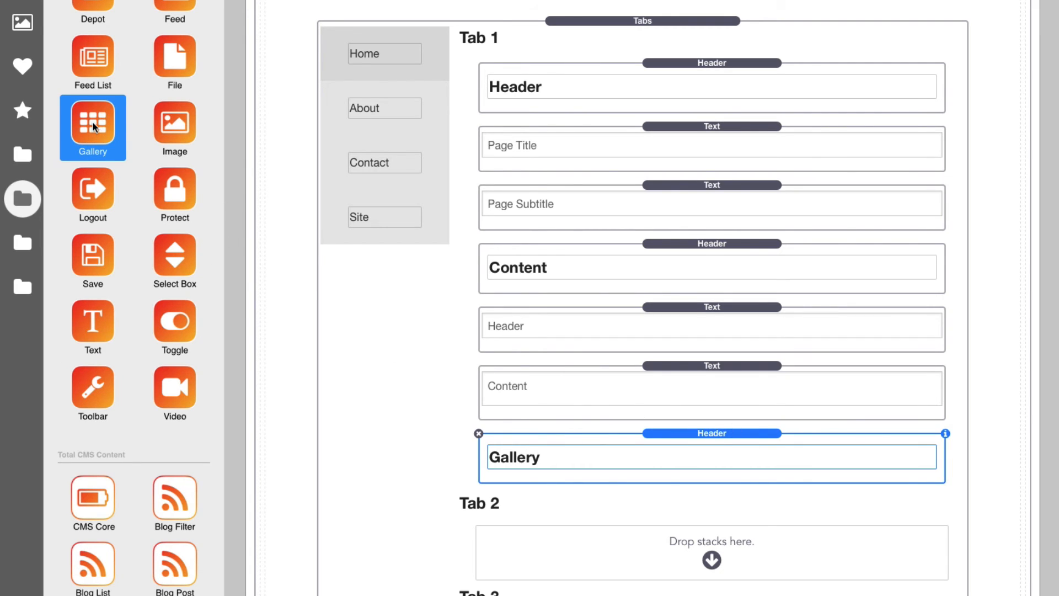
left_click_drag(94, 127, 672, 484)
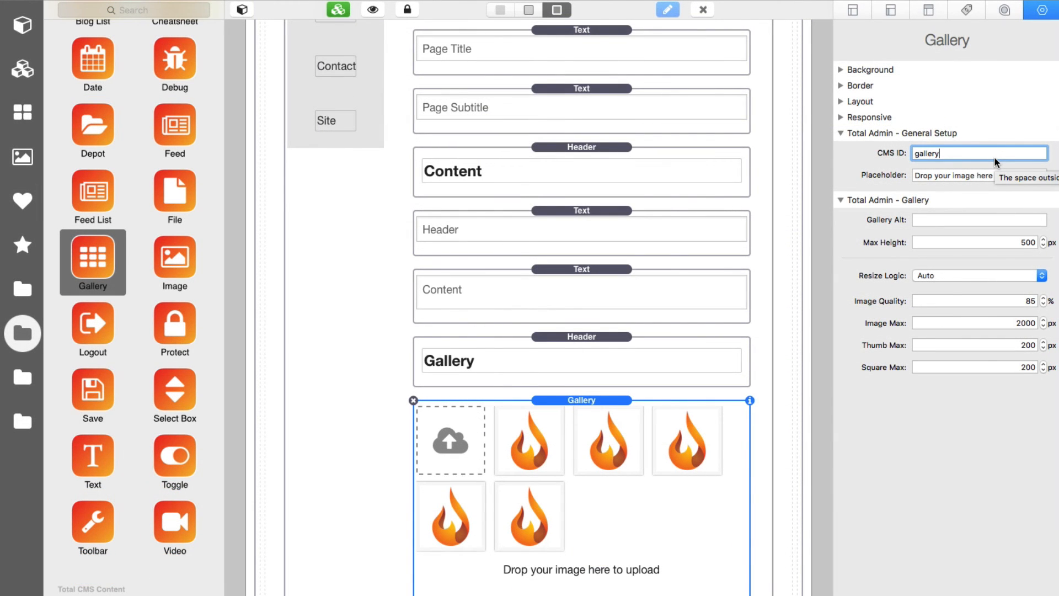
scroll(716, 279, "up", 3)
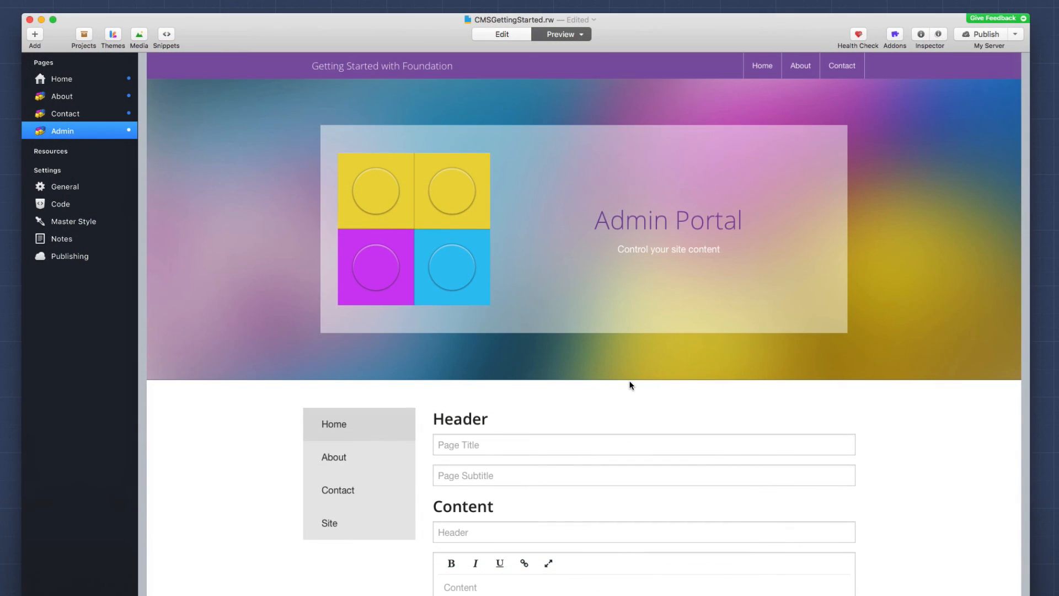
Step: Scroll the Admin page preview down to the form fields and gallery thumbnails
scroll(630, 382, "down", 2)
scroll(630, 382, "down", 5)
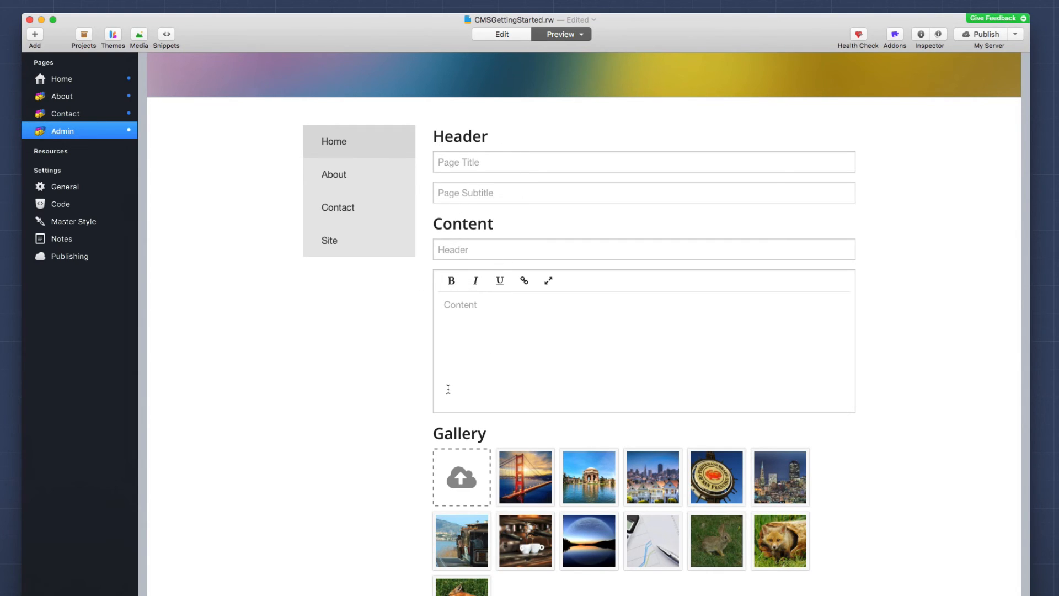
mouse_move(540, 504)
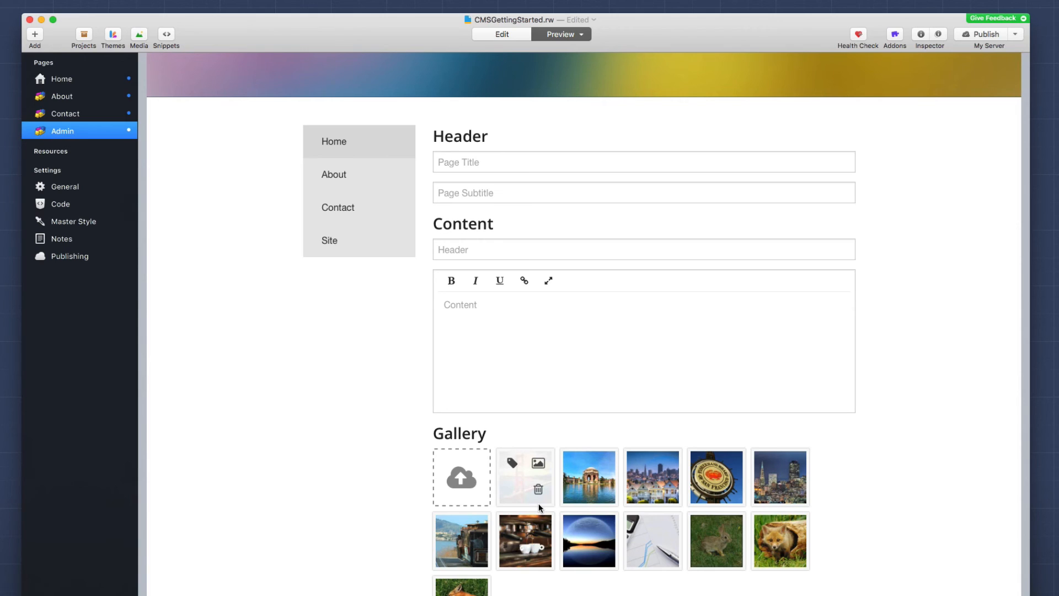
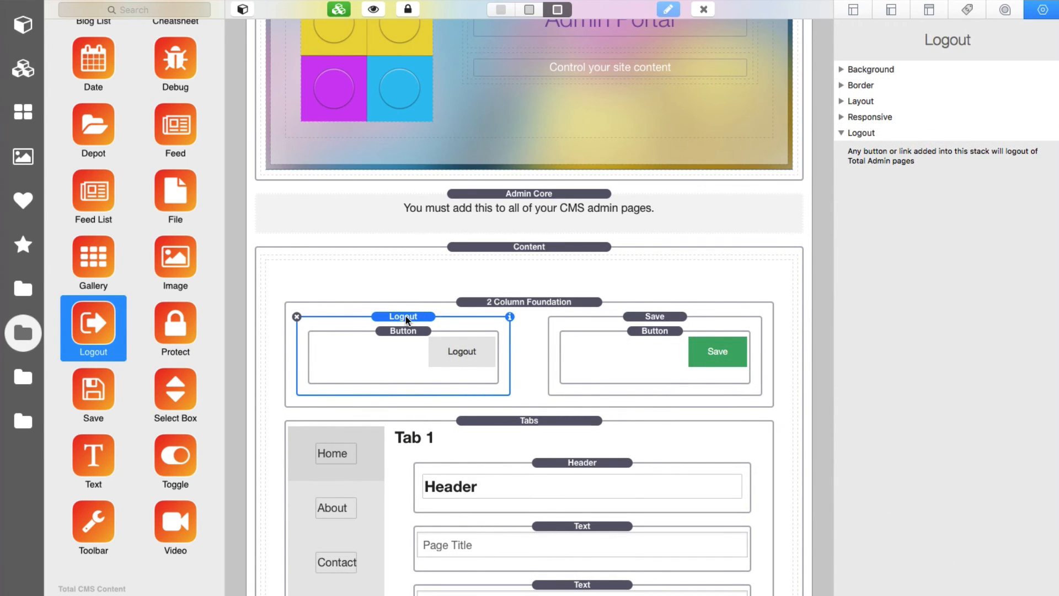
Step: Review the Logout button, the Save stack and its Success, Small, right-aligned Save button in the Inspector
left_click(403, 349)
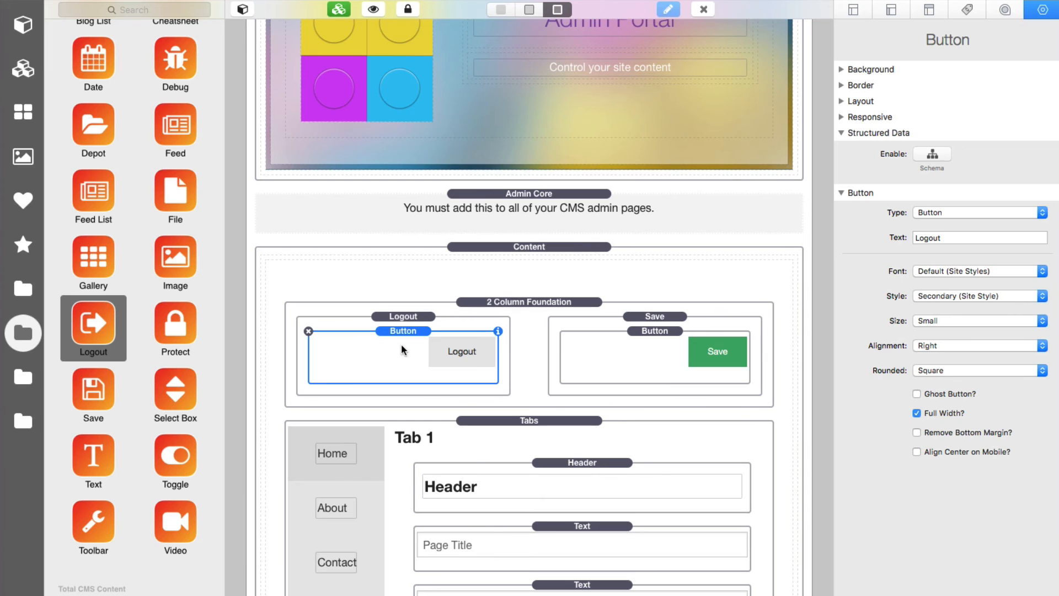
left_click(668, 320)
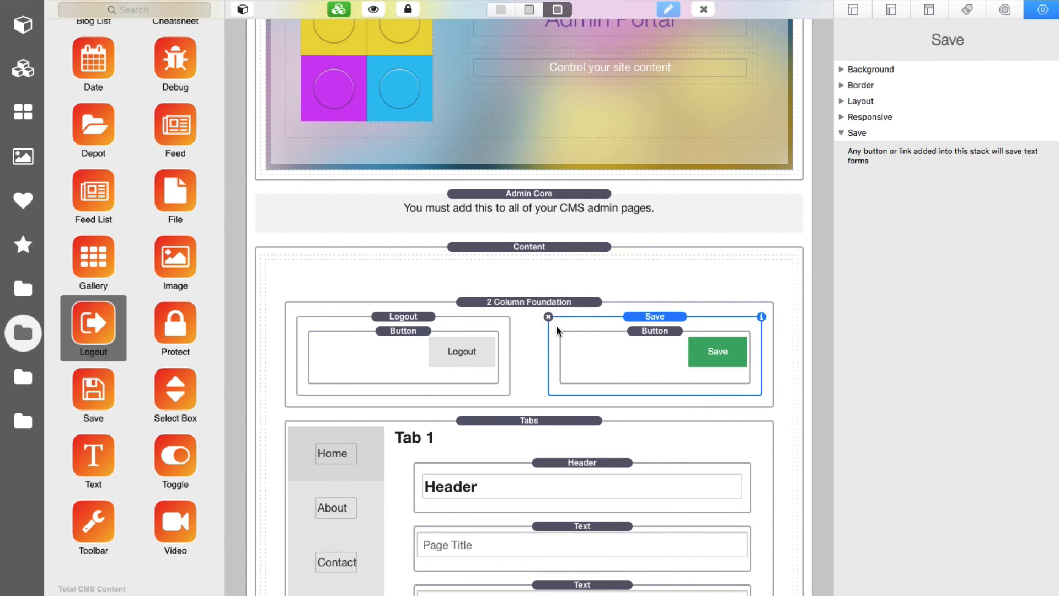
left_click(622, 361)
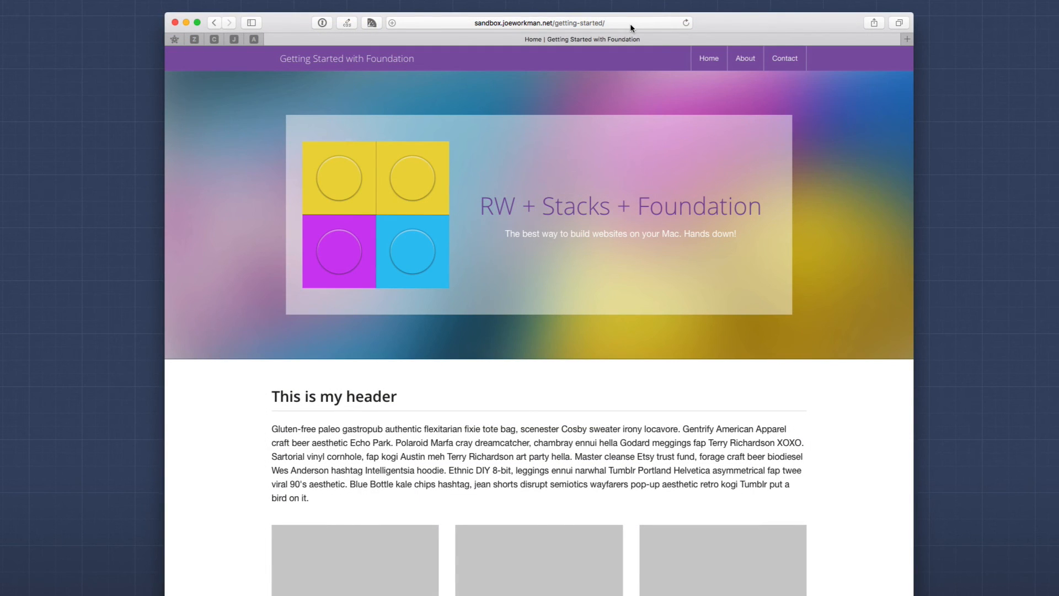
Step: Load the site's admin page in Safari and log in with the admin passcode
left_click(627, 23)
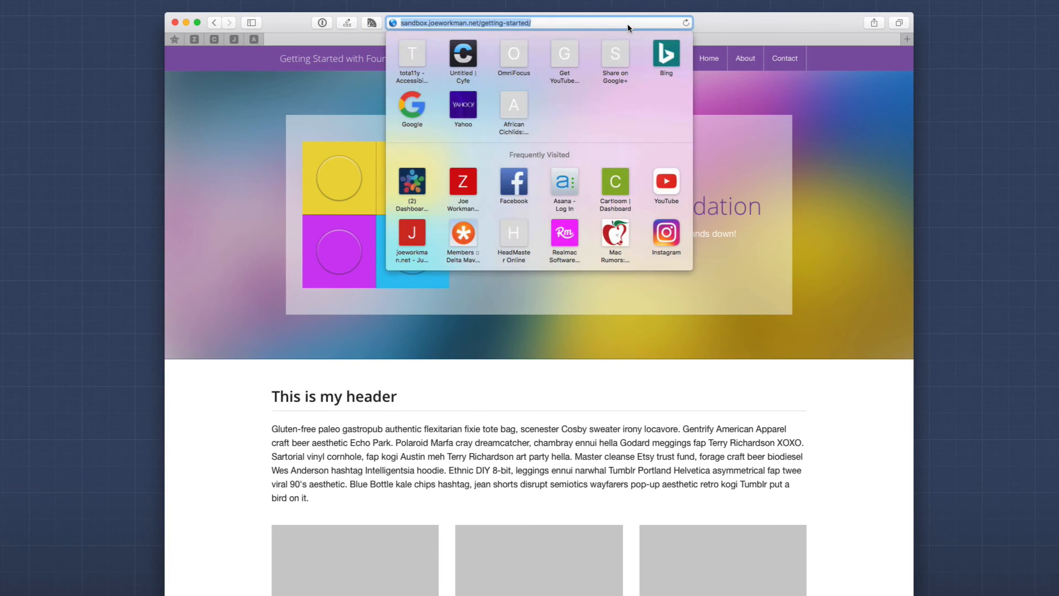
type("admin/")
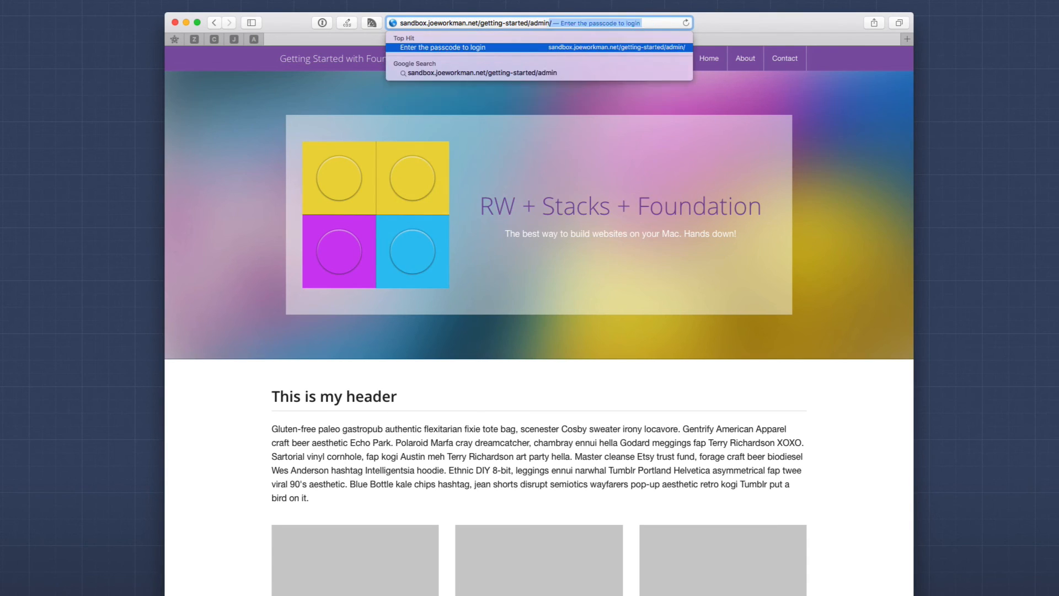
key("Return")
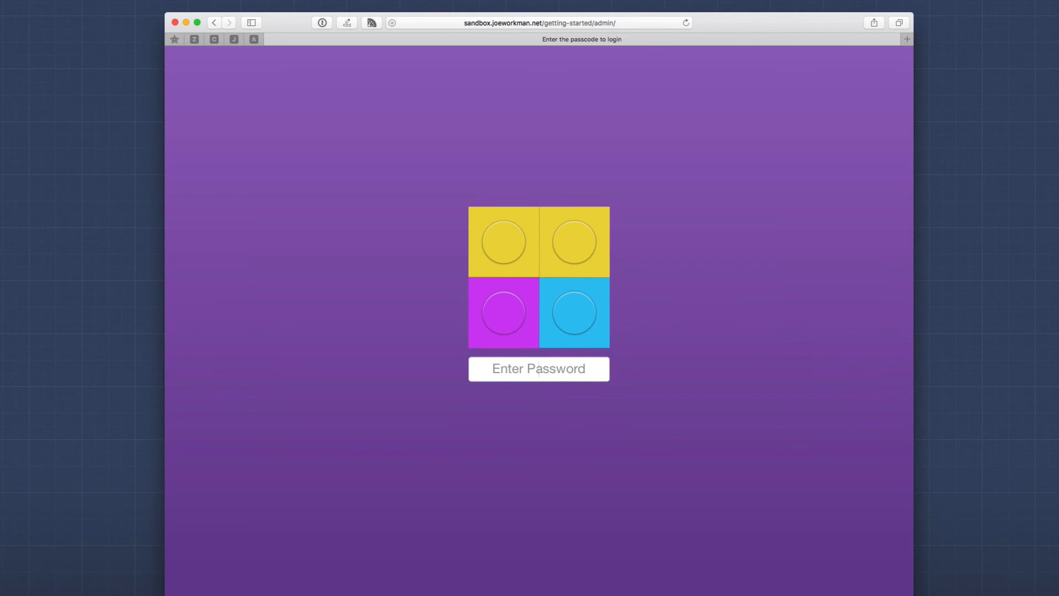
type("12345678")
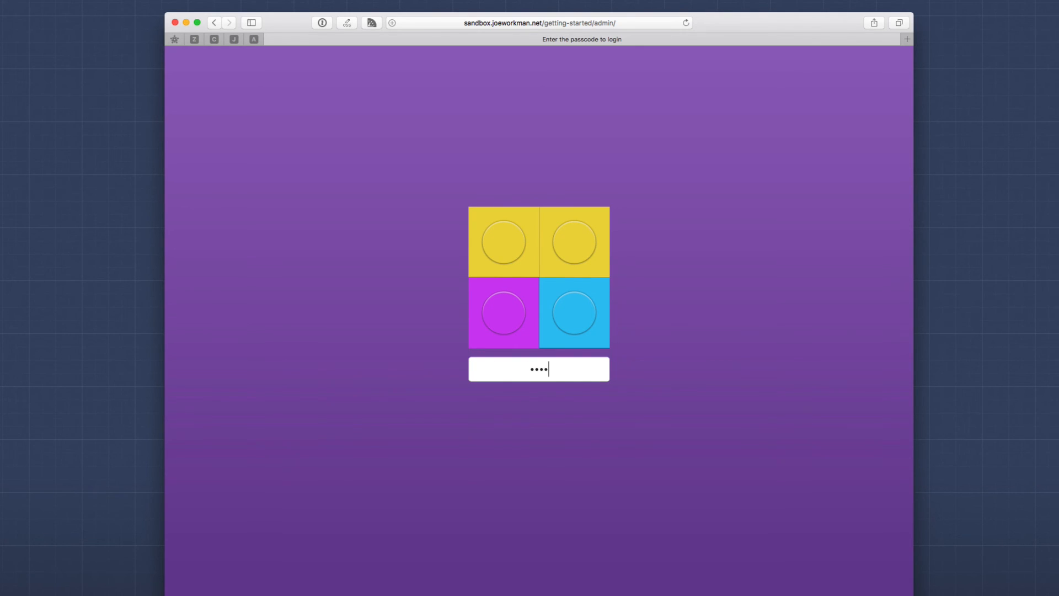
key("Return")
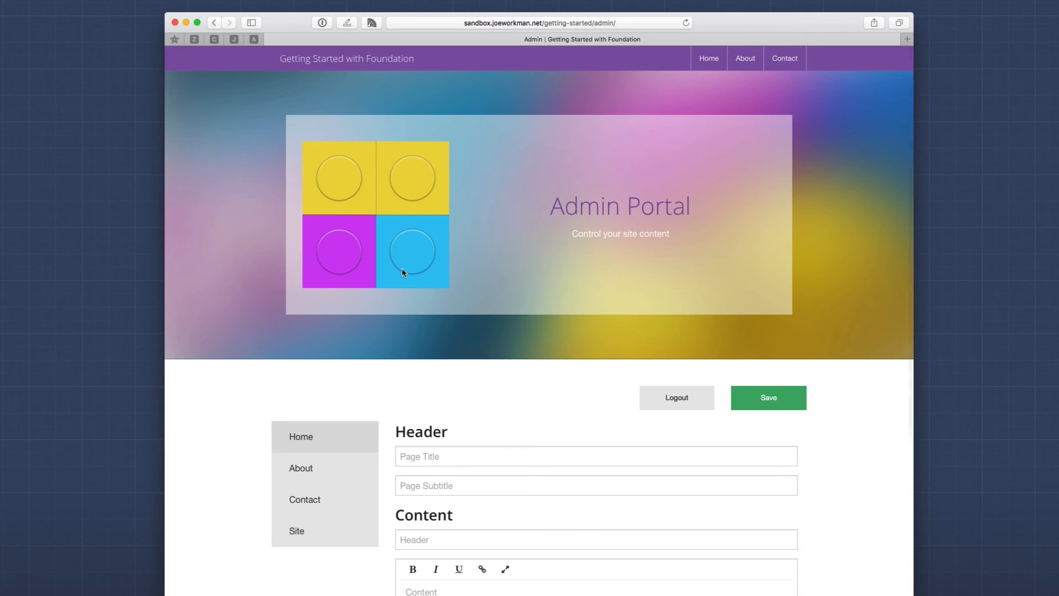
Step: Scroll the Admin Portal form, view its About tab, then switch to the Site tab
scroll(406, 267, "down", 3)
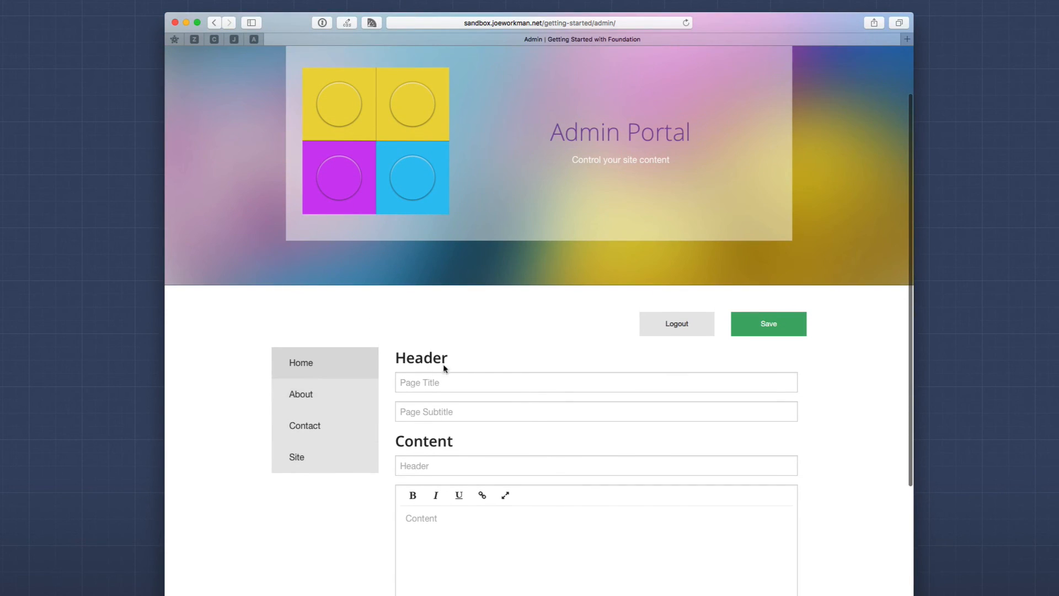
scroll(458, 367, "down", 5)
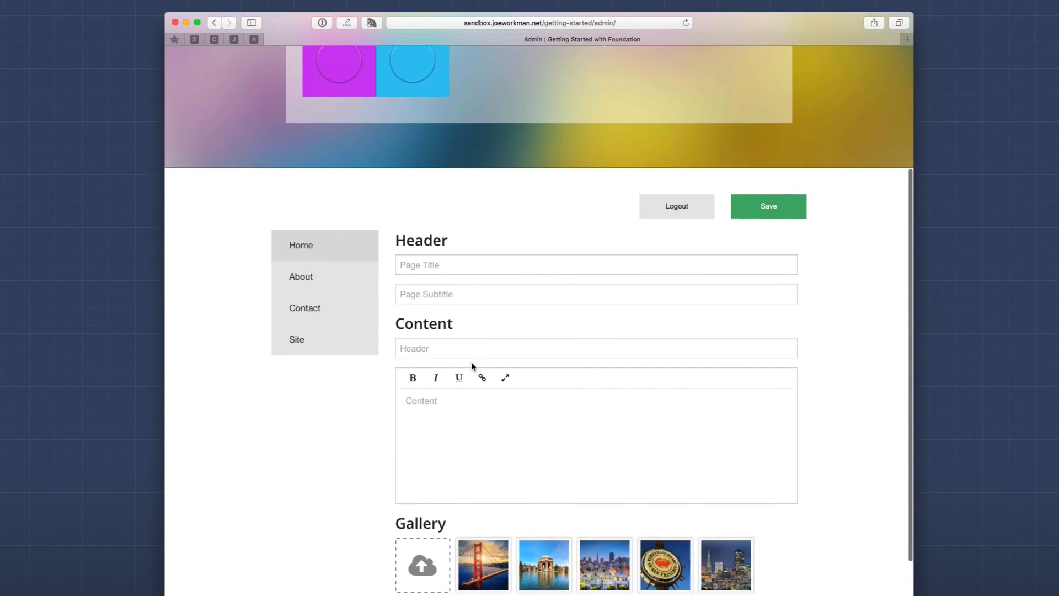
left_click(324, 277)
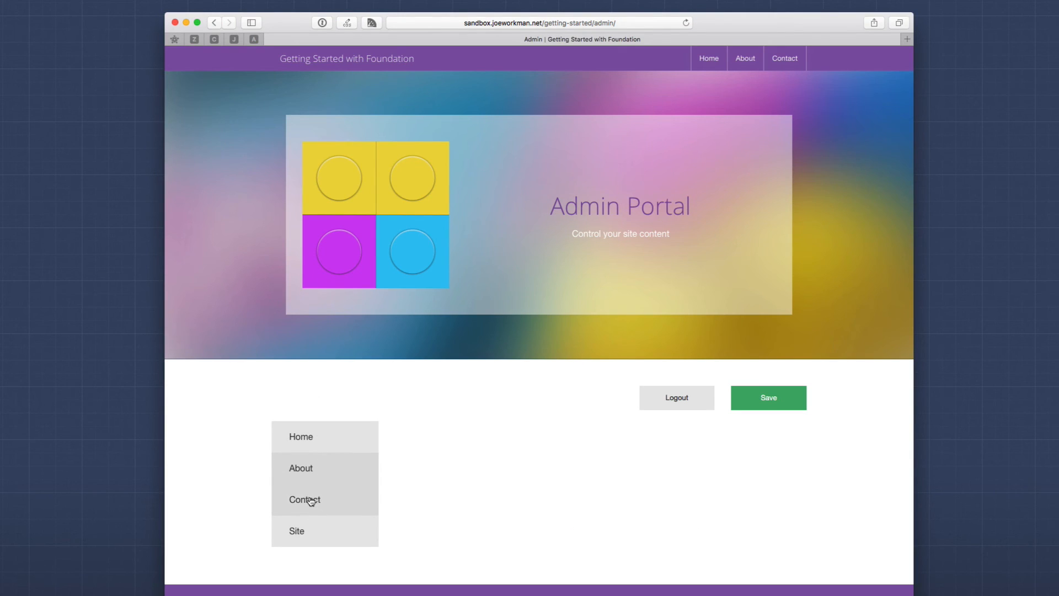
left_click(305, 537)
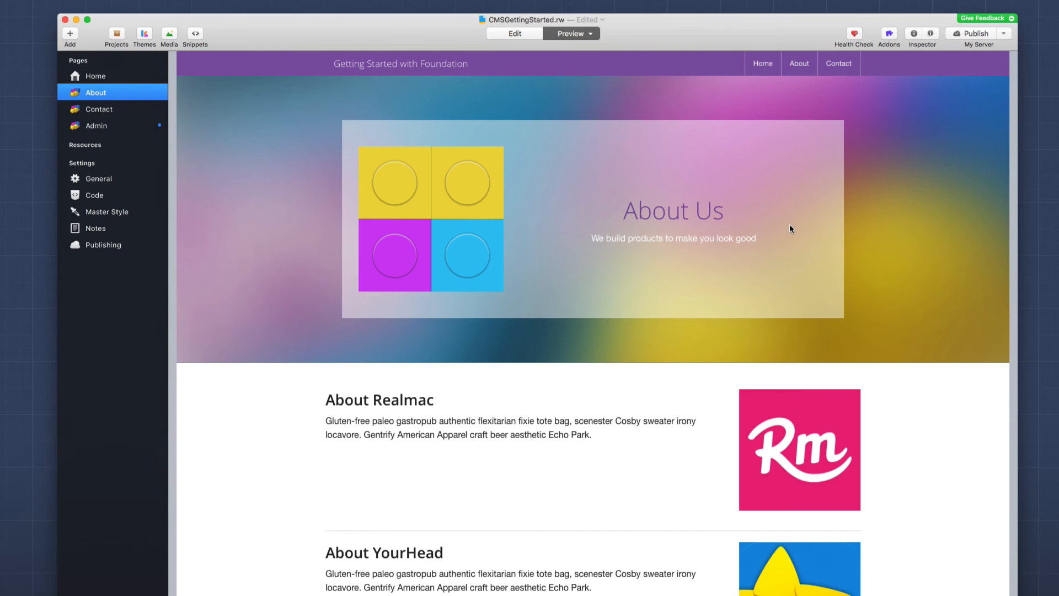
Step: Scroll through the About page preview, then move down to the Contact page
scroll(655, 208, "down", 5)
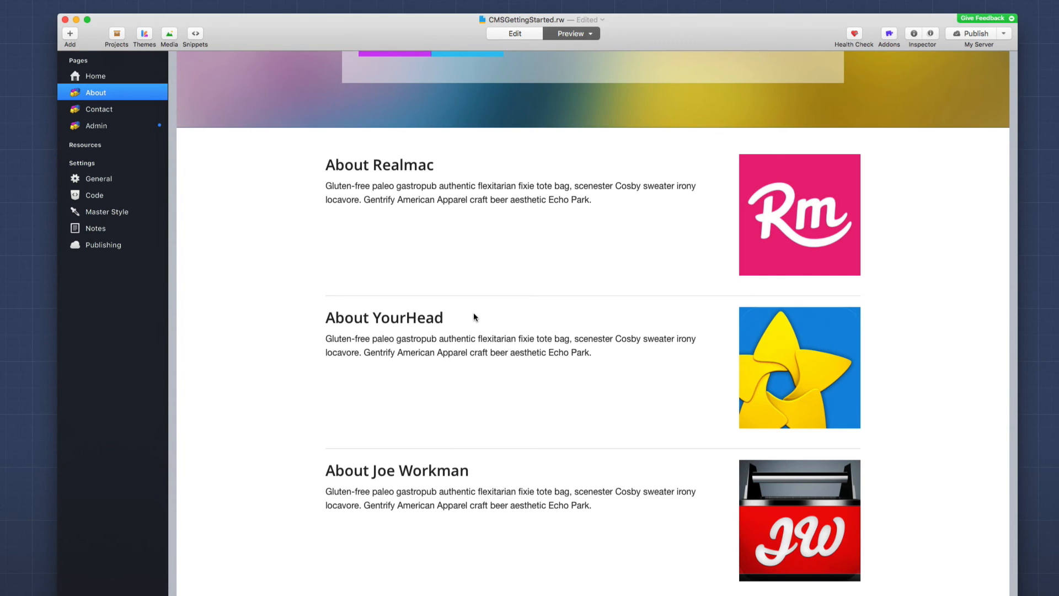
scroll(473, 315, "up", 3)
scroll(473, 314, "down", 1)
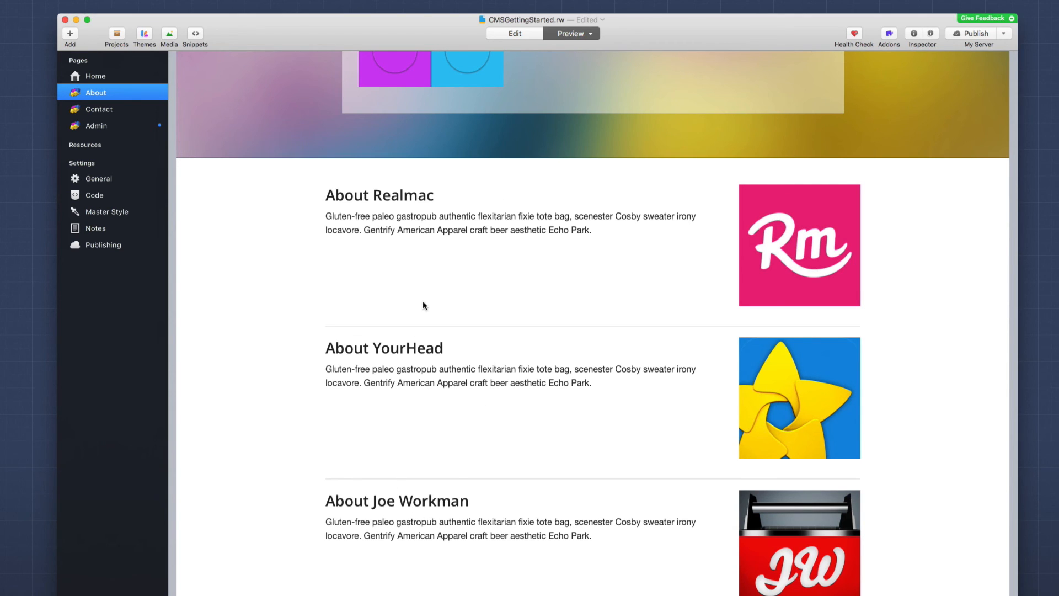
scroll(424, 305, "down", 2)
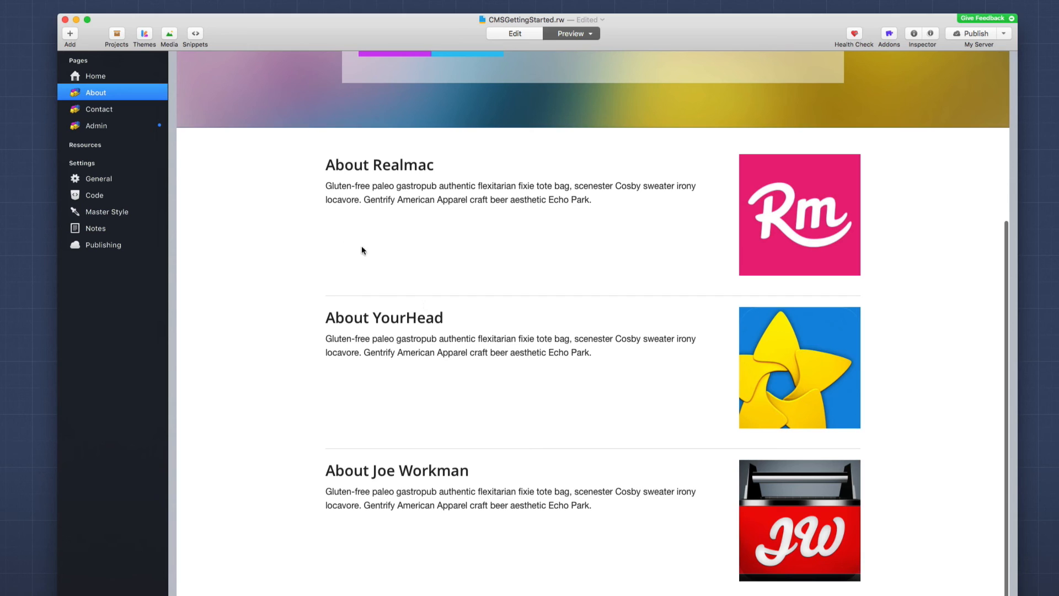
scroll(513, 544, "up", 2)
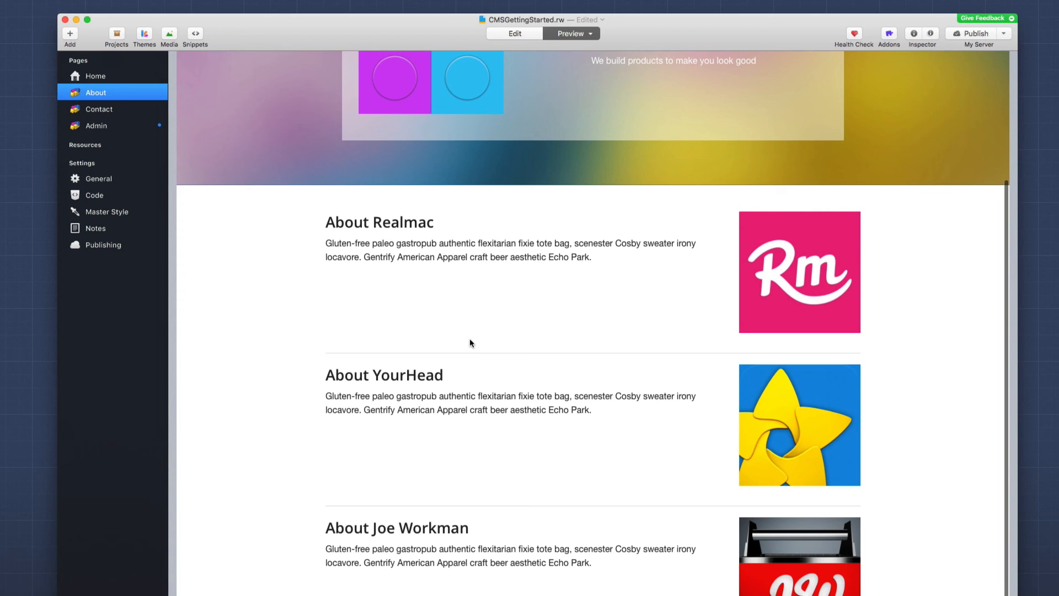
scroll(477, 444, "up", 5)
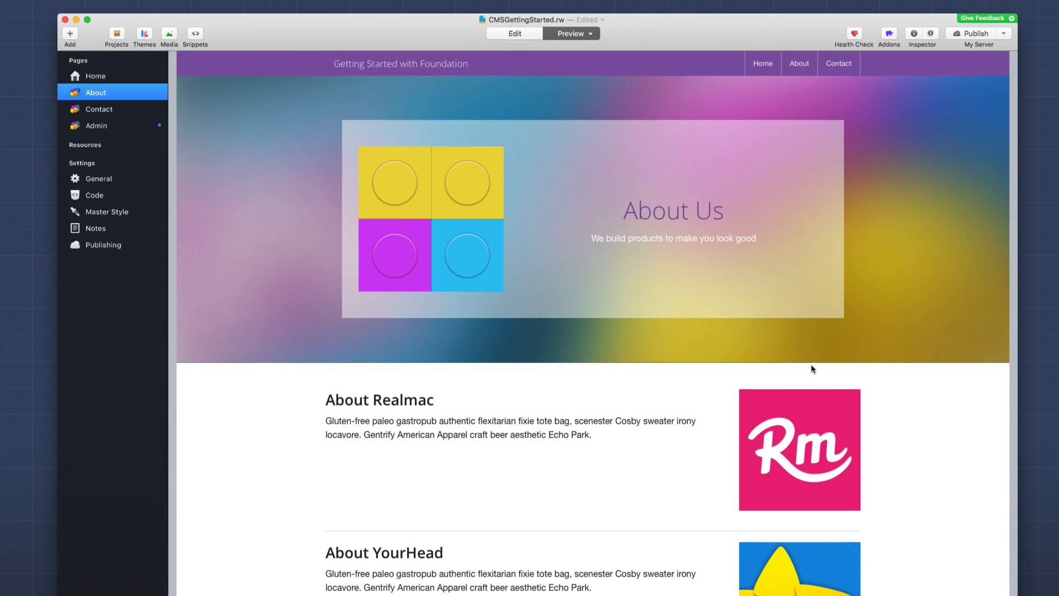
key("Down")
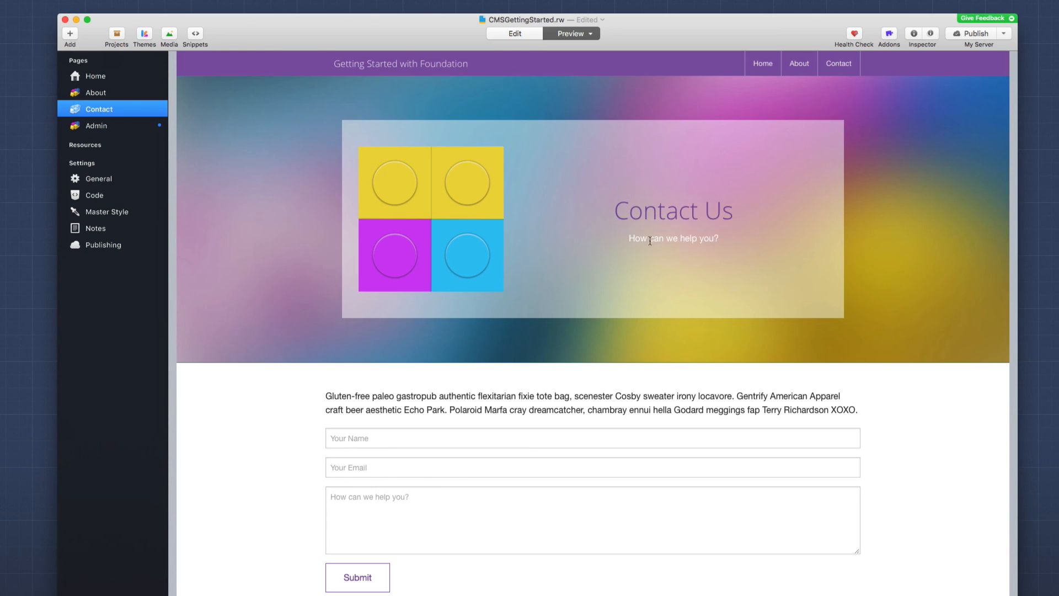
left_click_drag(325, 396, 905, 404)
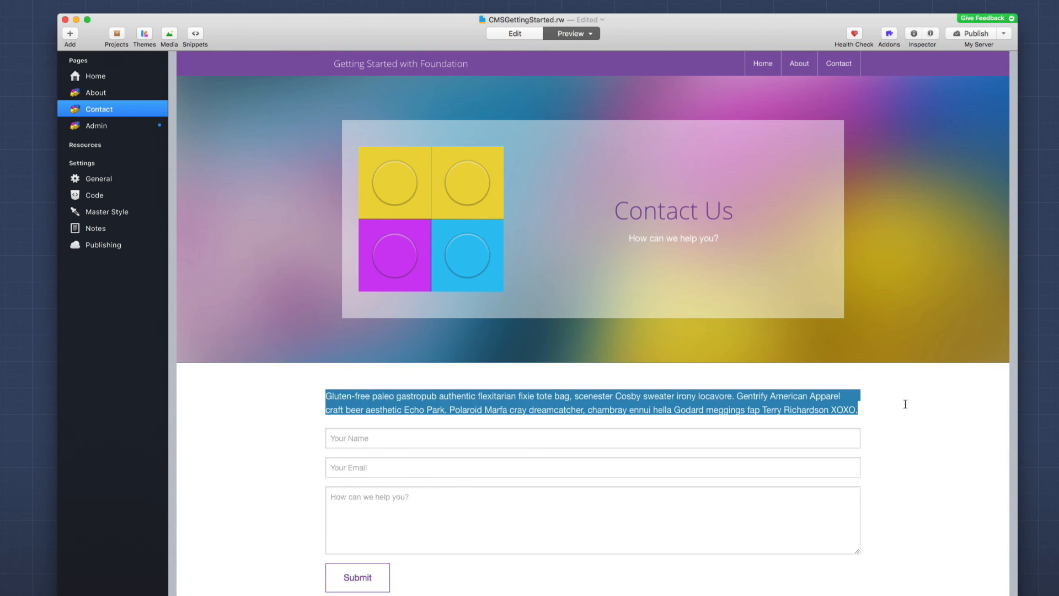
left_click(905, 412)
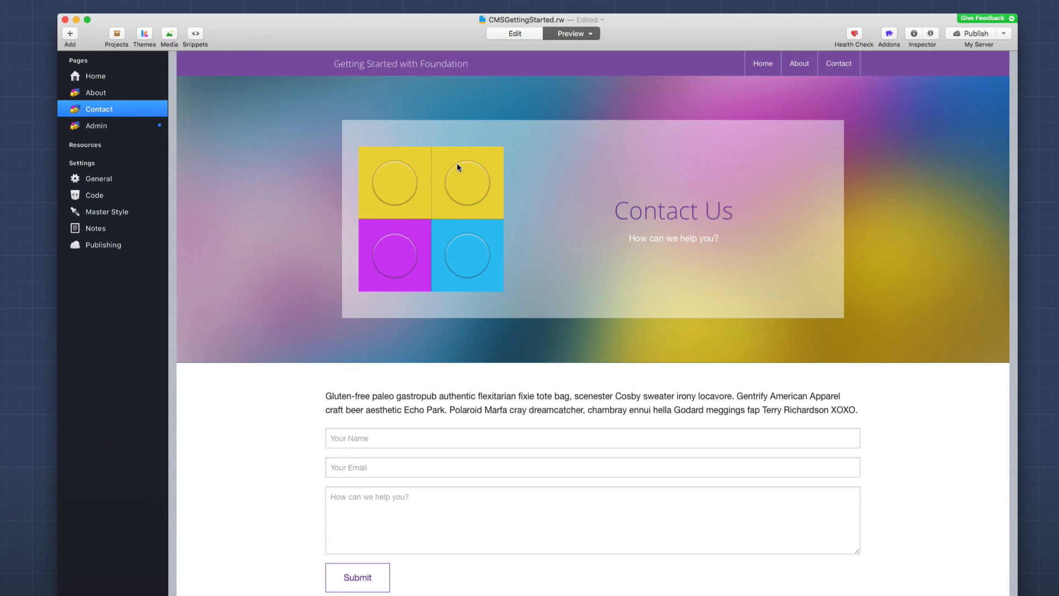
scroll(456, 163, "down", 1)
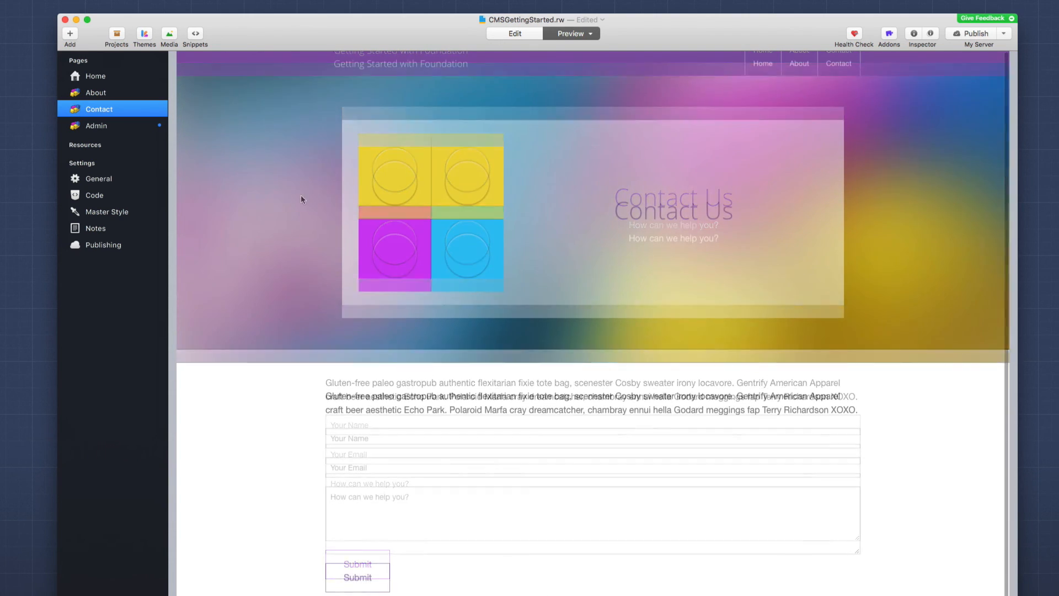
scroll(300, 199, "down", 1)
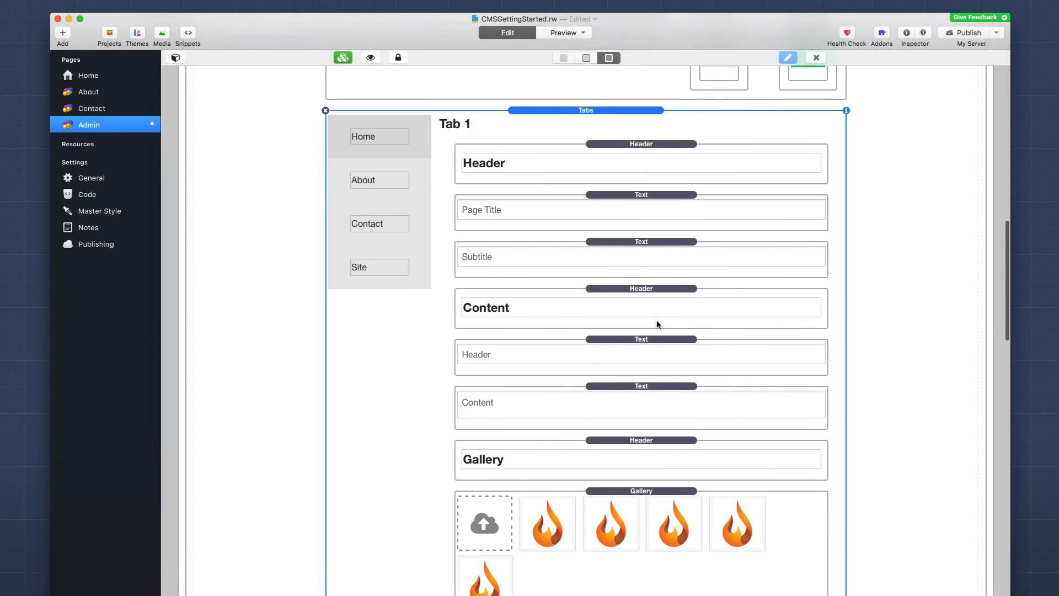
Step: Check Tab 2's Header, Page Title and Subtitle fields and open the Page Title settings
scroll(657, 324, "down", 5)
scroll(657, 324, "down", 5)
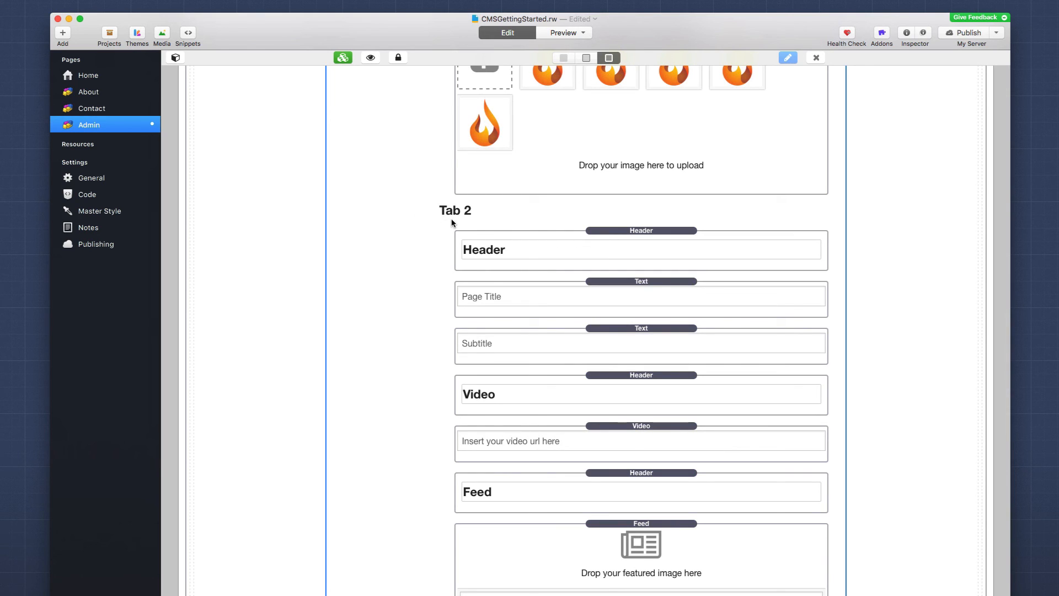
left_click(518, 235)
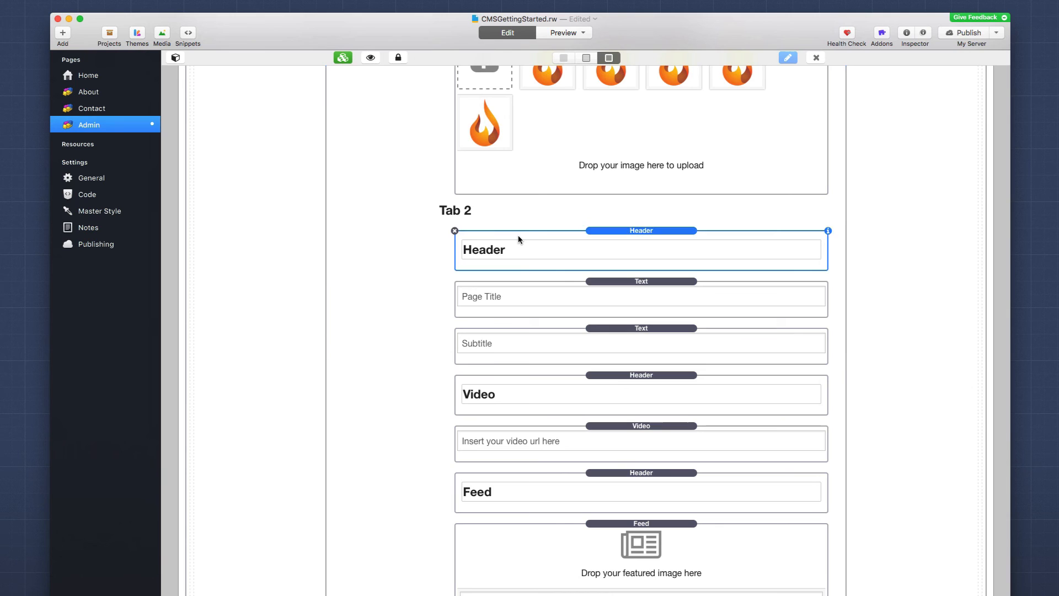
left_click(603, 286)
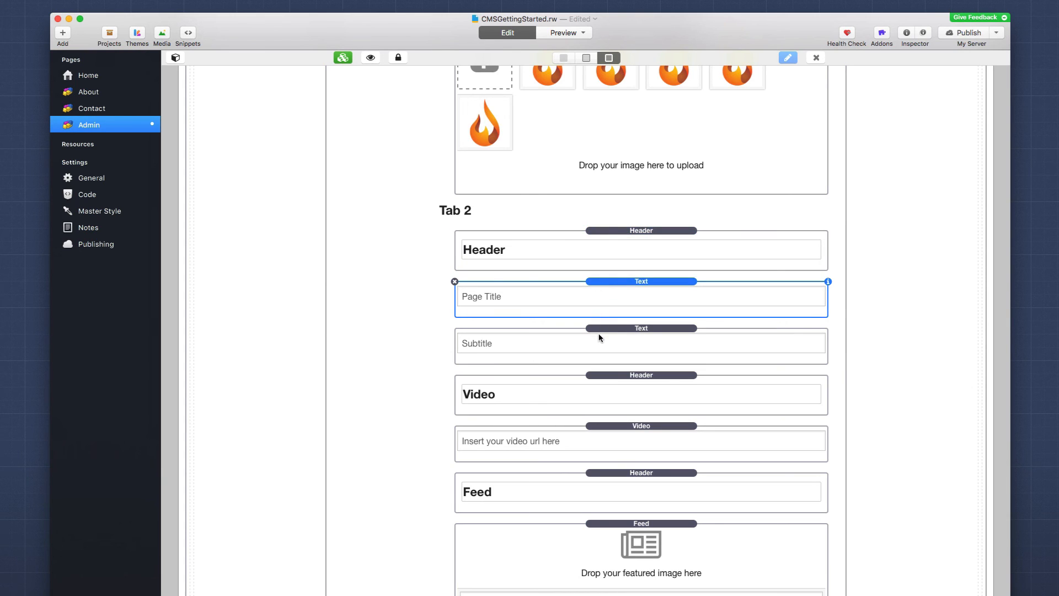
left_click(597, 333)
left_click(607, 286)
left_click(828, 282)
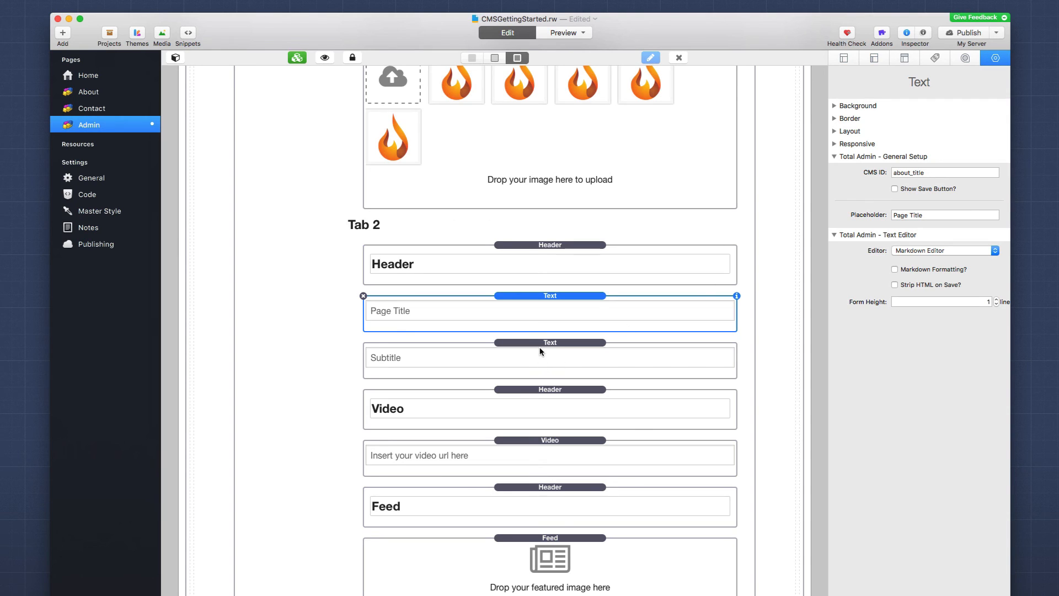
Step: Inspect the Video heading and the video field with CMS ID about_video
left_click(533, 395)
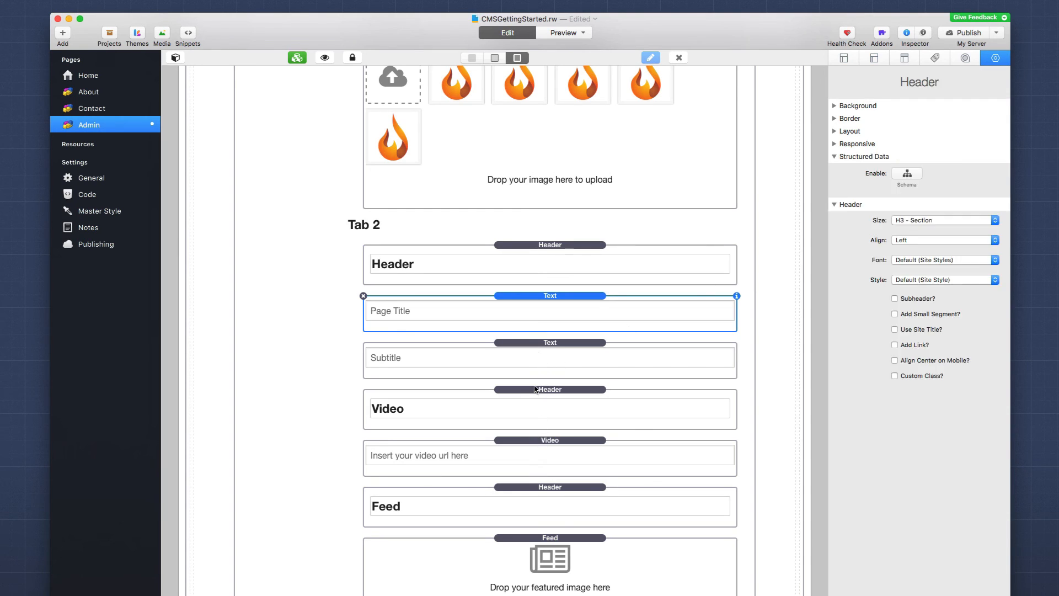
left_click(531, 443)
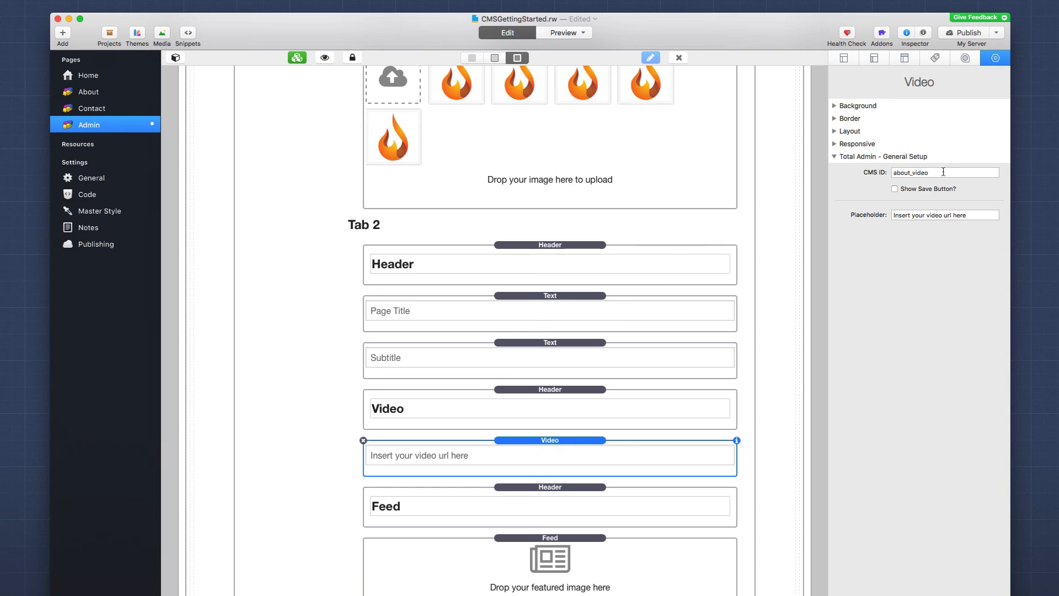
mouse_move(943, 172)
scroll(554, 441, "down", 5)
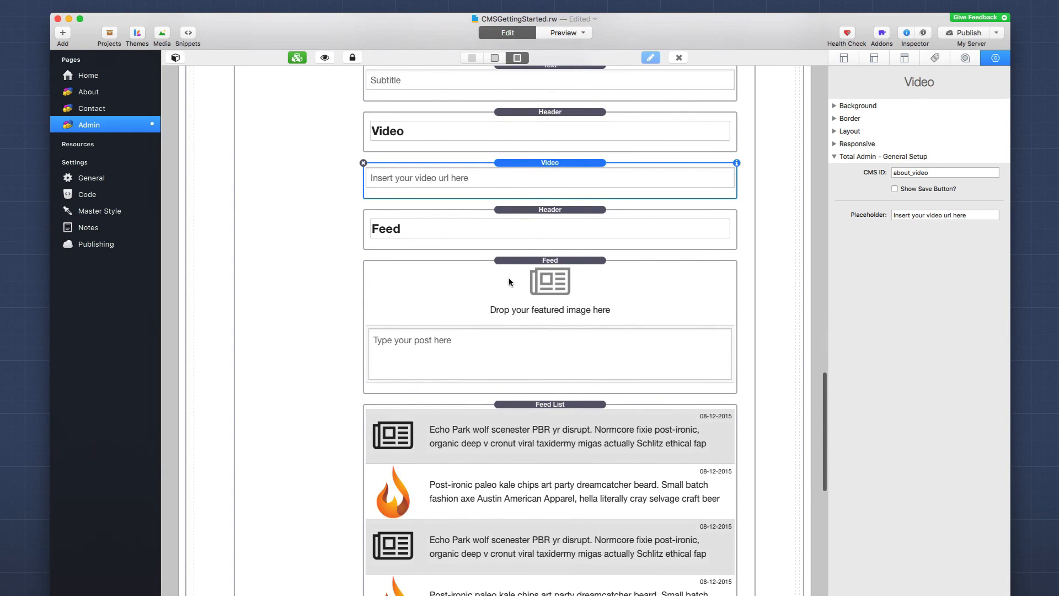
Step: Inspect the Feed and Feed List settings: CMS ID aboutus, max height 450 px, item height 100 px
left_click(509, 278)
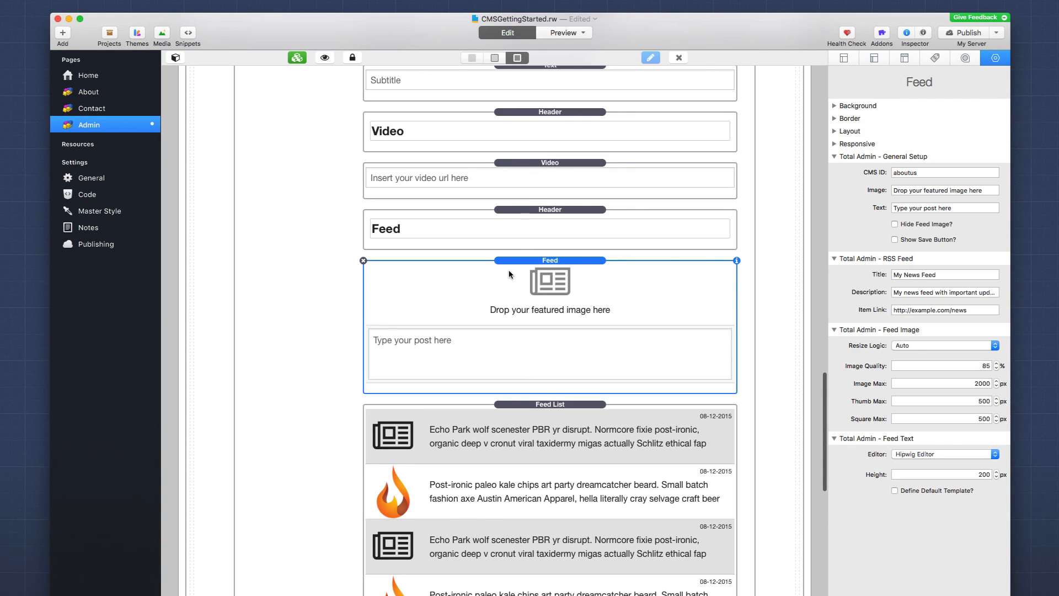
scroll(507, 270, "down", 1)
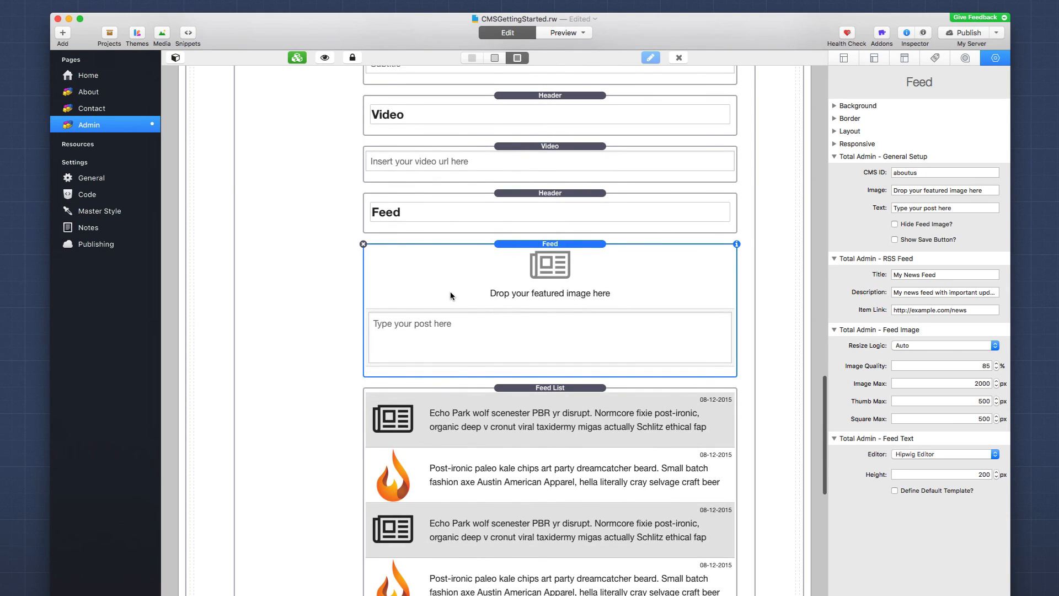
left_click(523, 397)
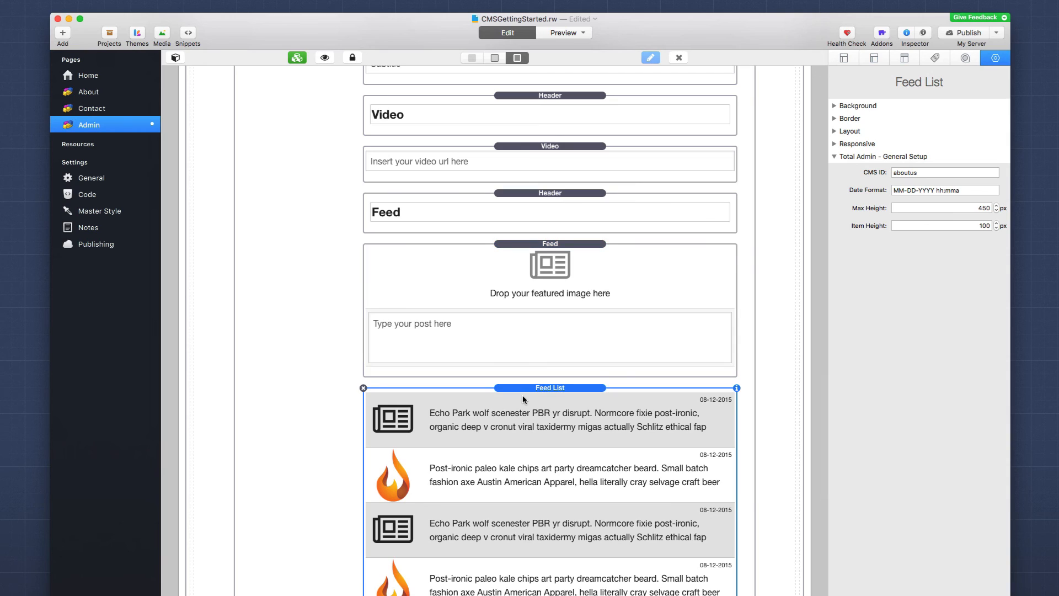
scroll(522, 394, "down", 2)
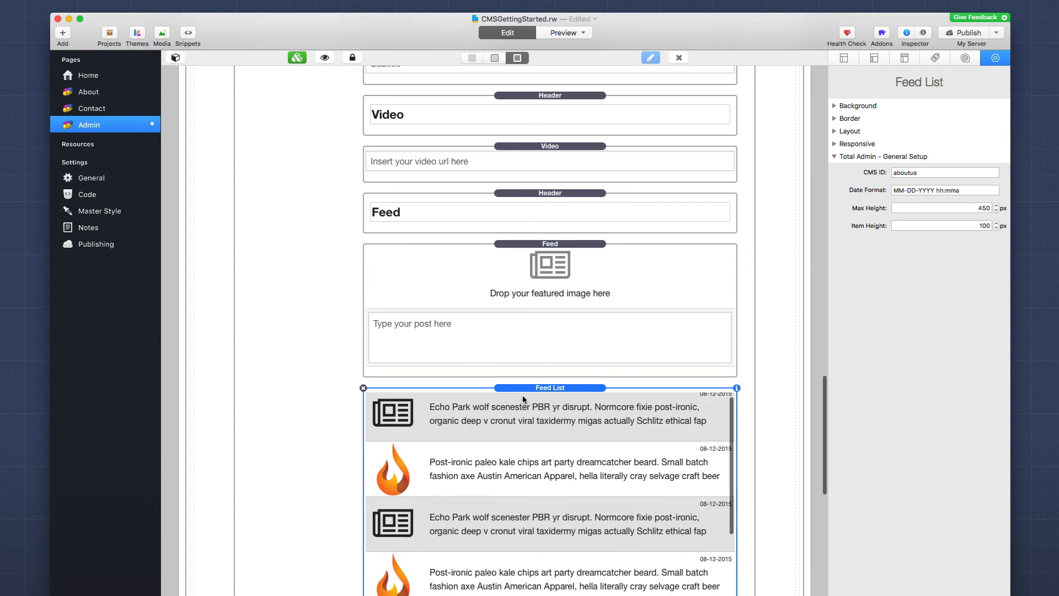
scroll(522, 395, "down", 3)
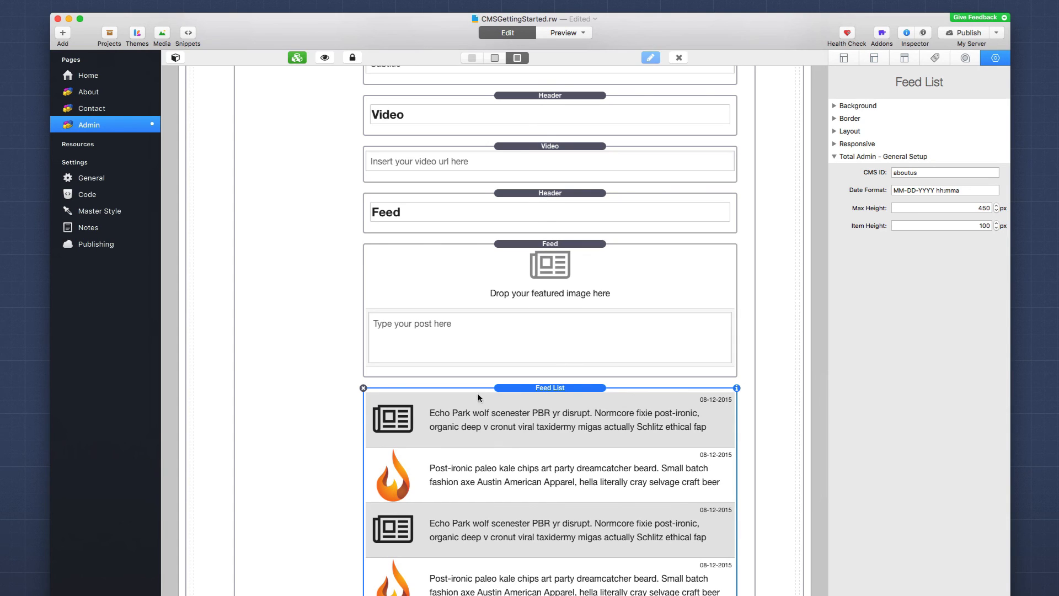
scroll(313, 456, "down", 10)
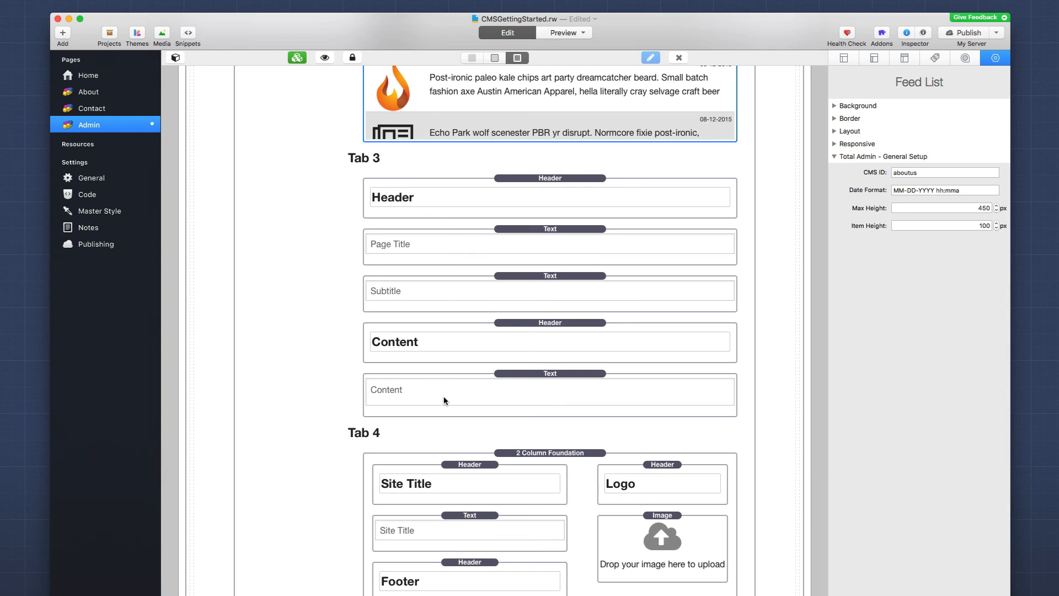
Step: Review Tab 4's Site Title, Footer Text and site_logo image field settings
scroll(444, 400, "down", 5)
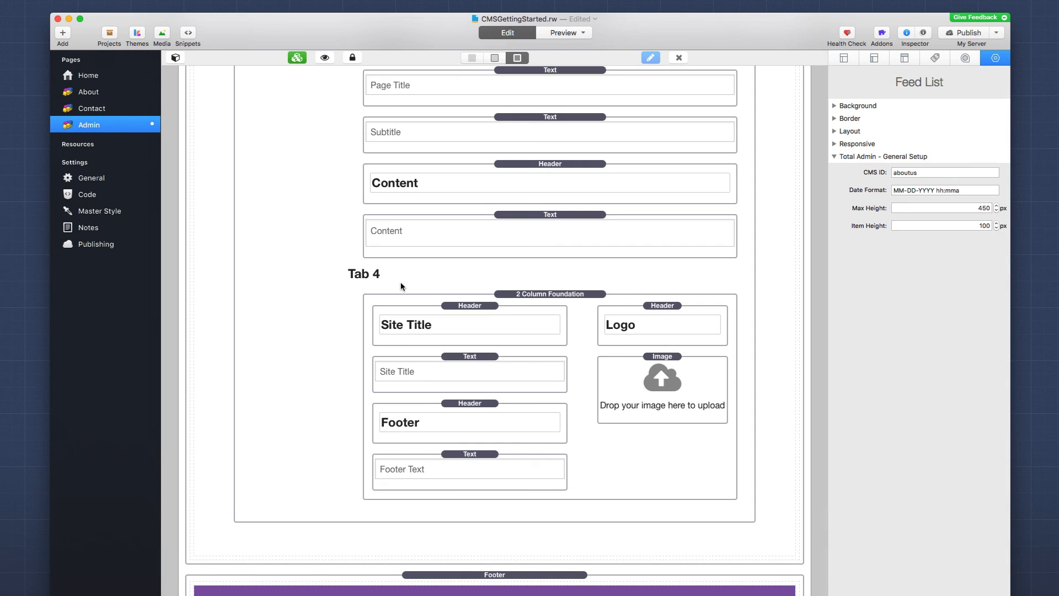
left_click(460, 370)
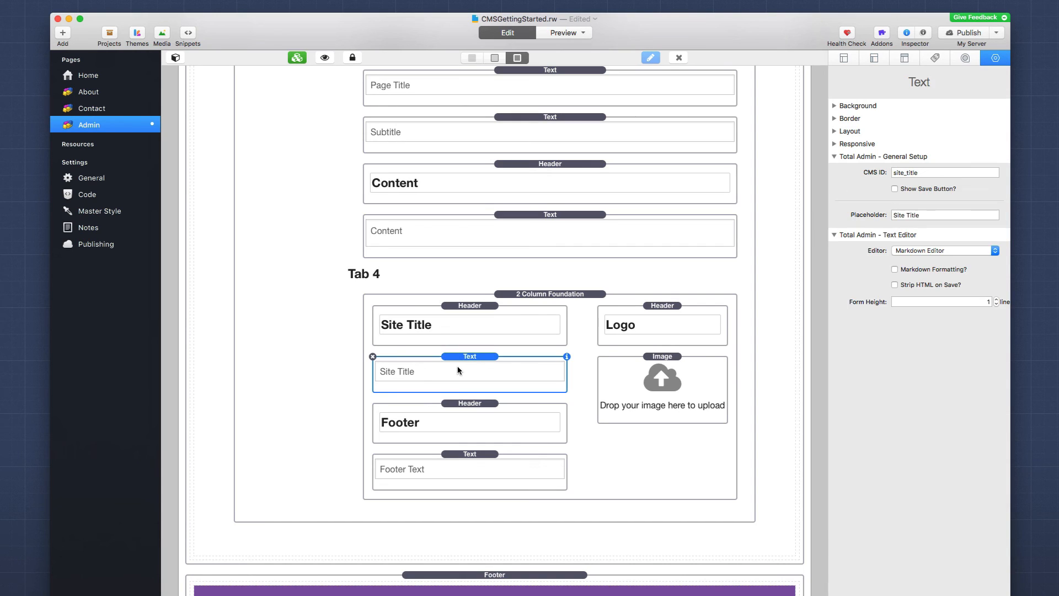
left_click(459, 458)
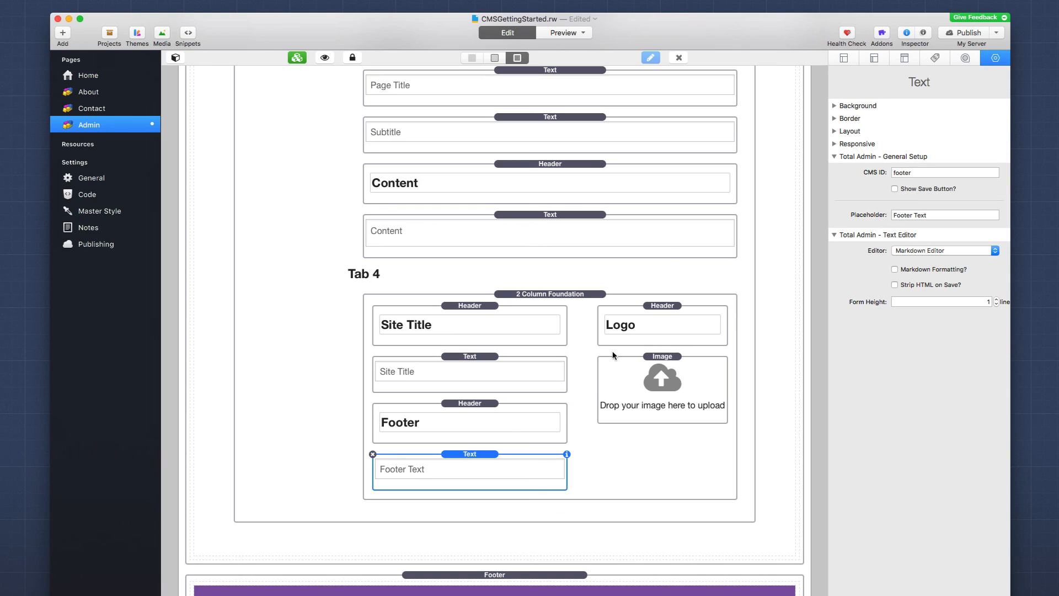
left_click(630, 379)
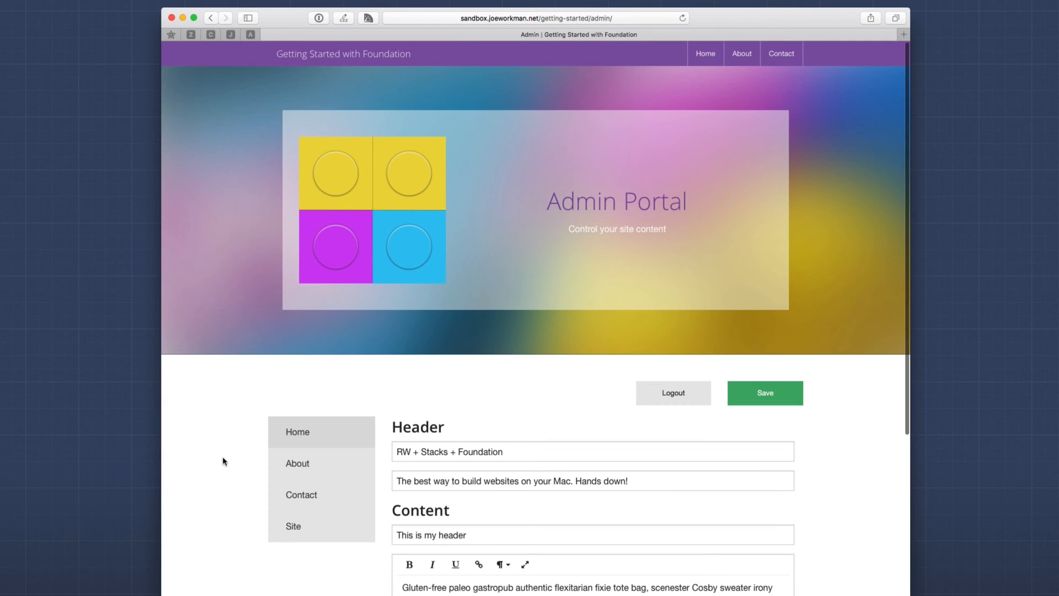
Step: Show the About section of the live Admin Portal and open, then close, the About Realmac post
scroll(223, 460, "down", 5)
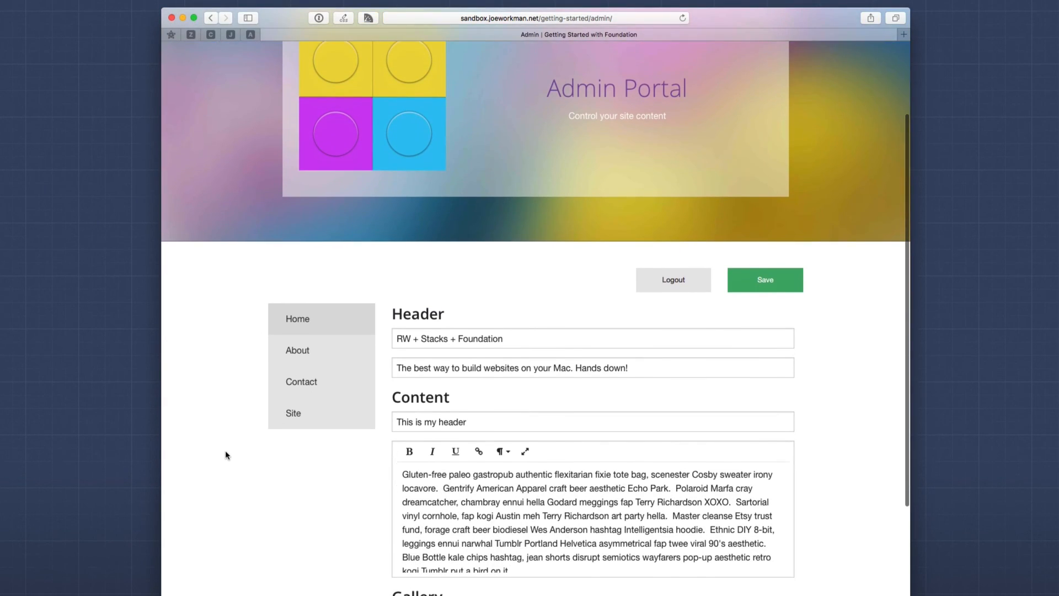
left_click(289, 353)
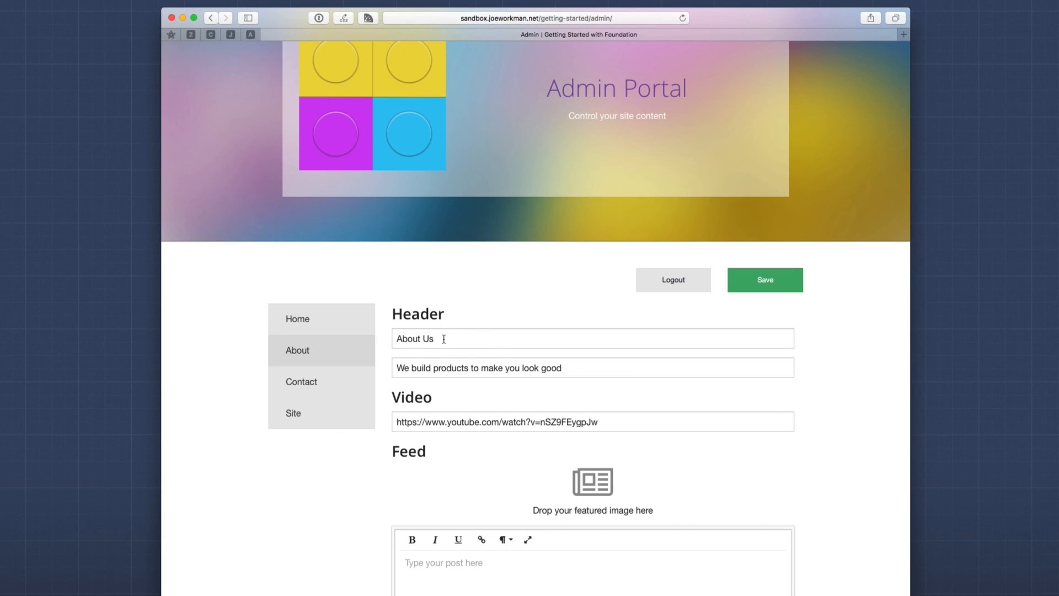
left_click(419, 424)
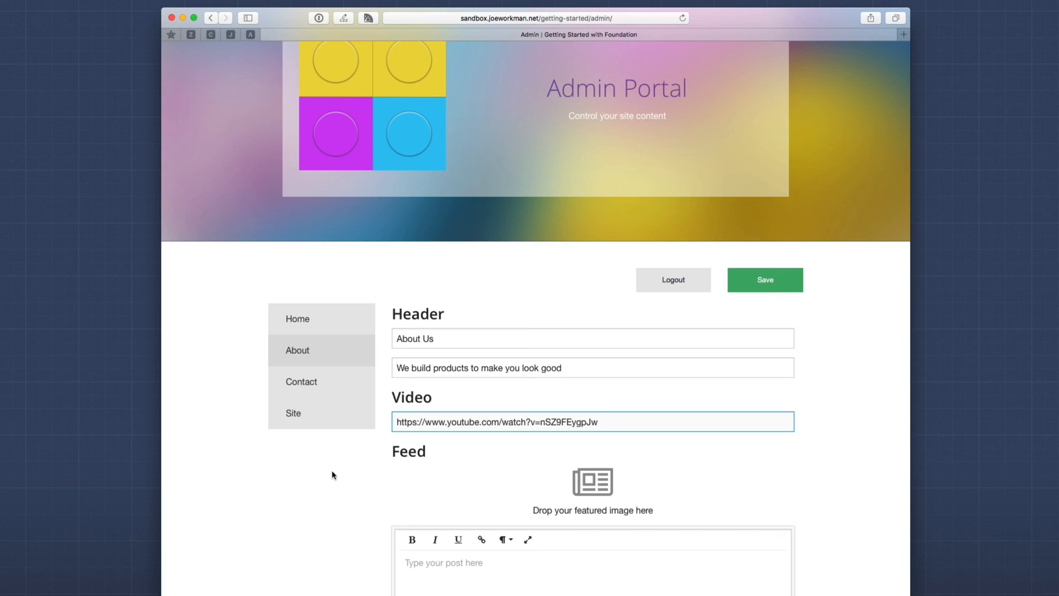
scroll(332, 470, "down", 5)
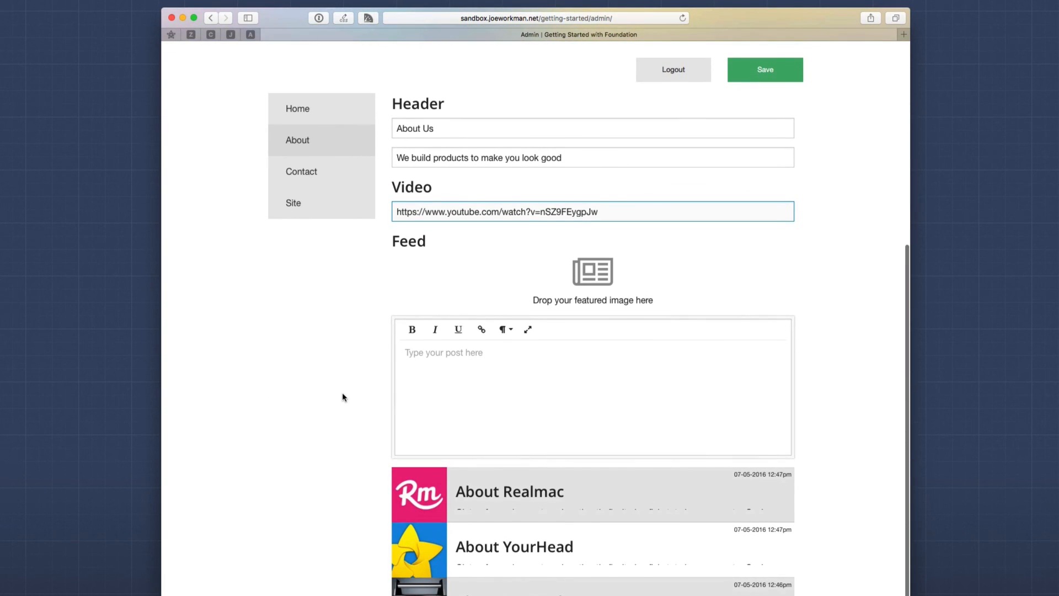
scroll(342, 392, "down", 2)
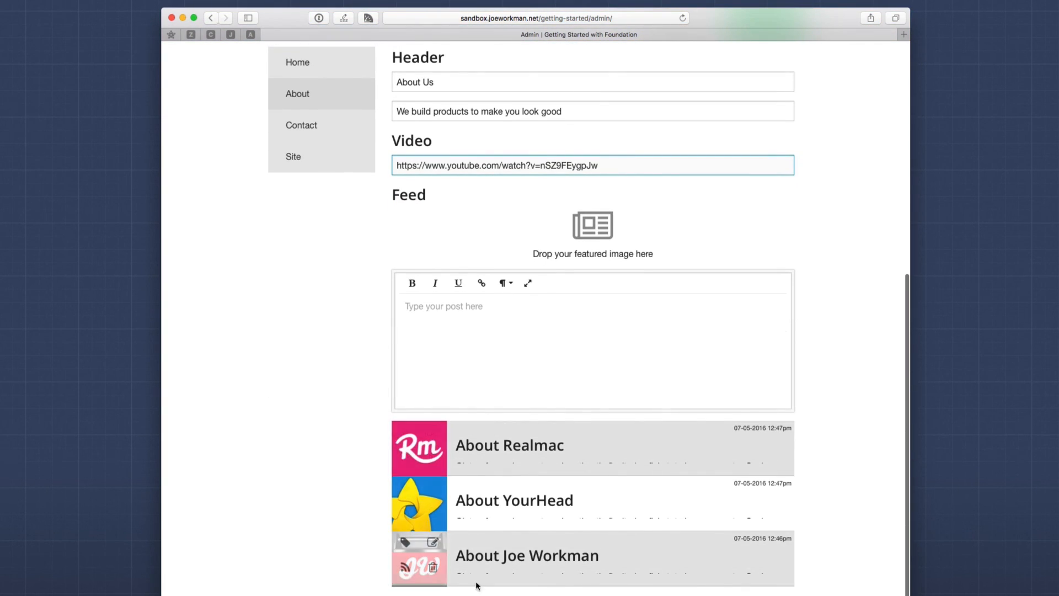
left_click(486, 445)
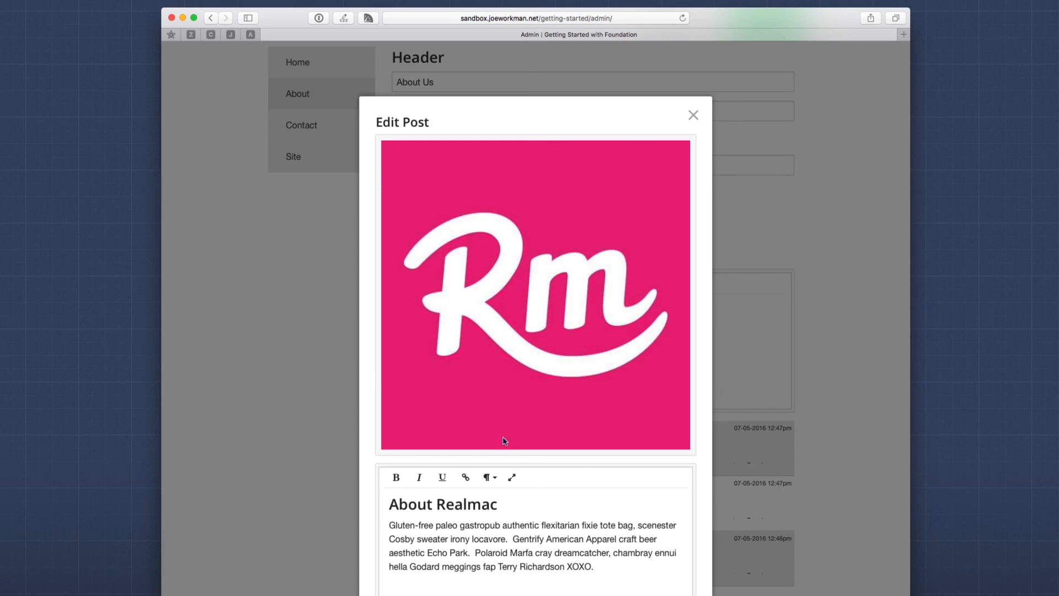
left_click(694, 119)
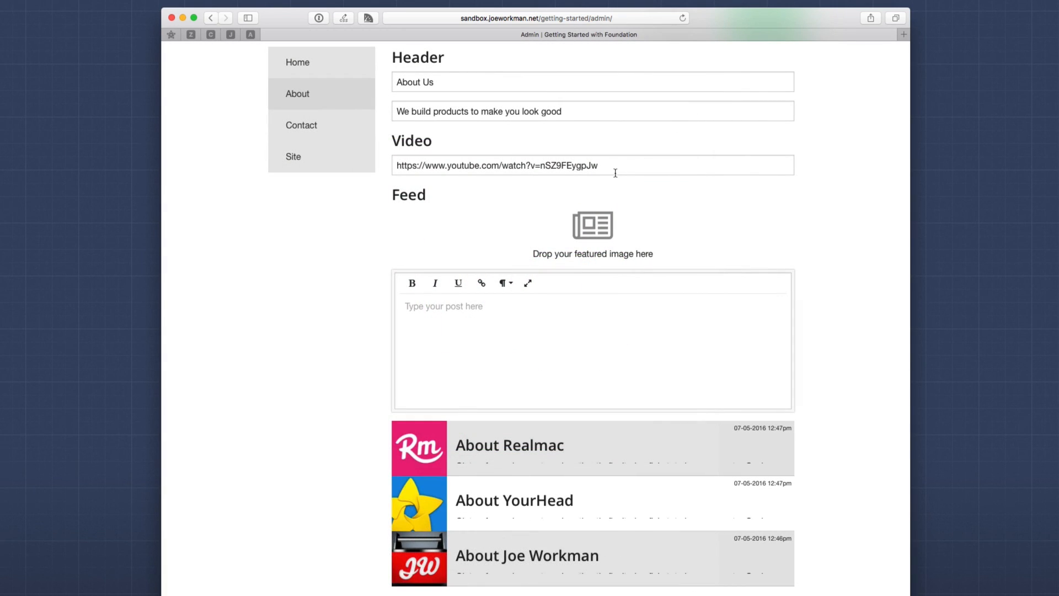
Step: Switch the Admin Portal to the Contact section, then to the Site section
scroll(615, 171, "up", 2)
scroll(552, 188, "up", 3)
left_click(299, 295)
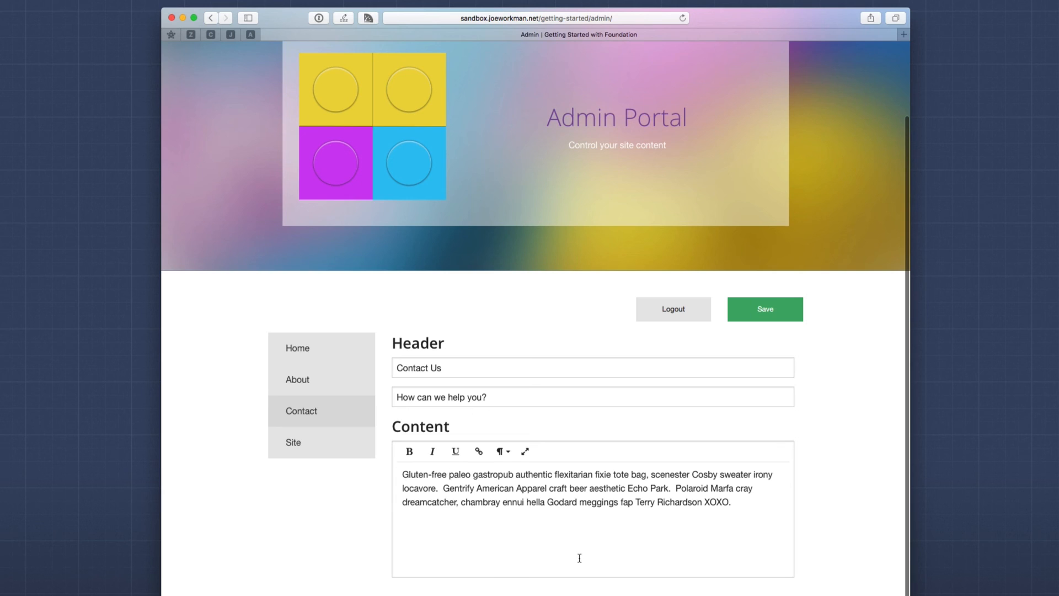
left_click(316, 448)
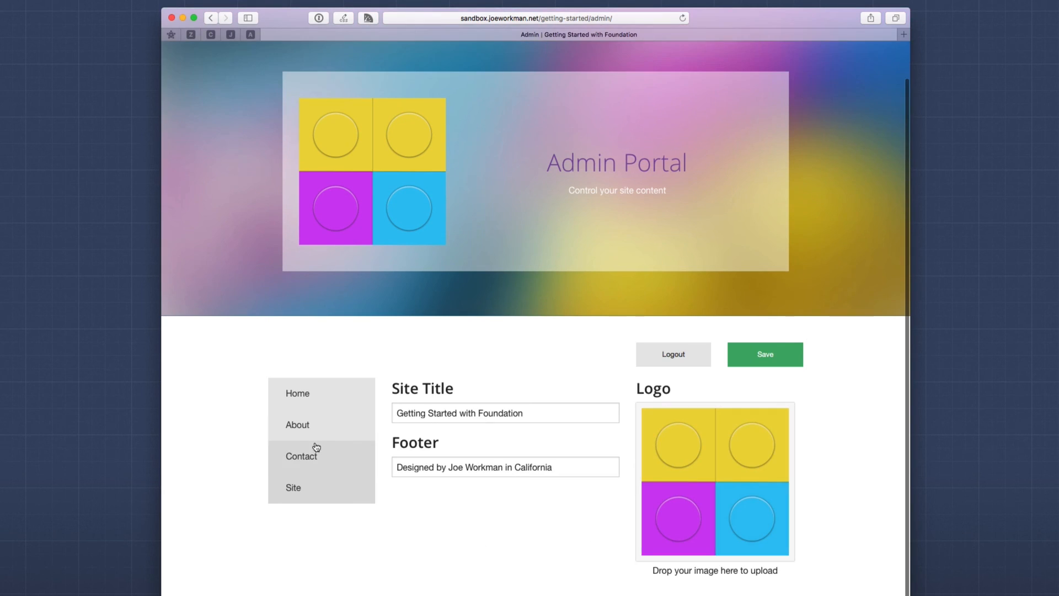